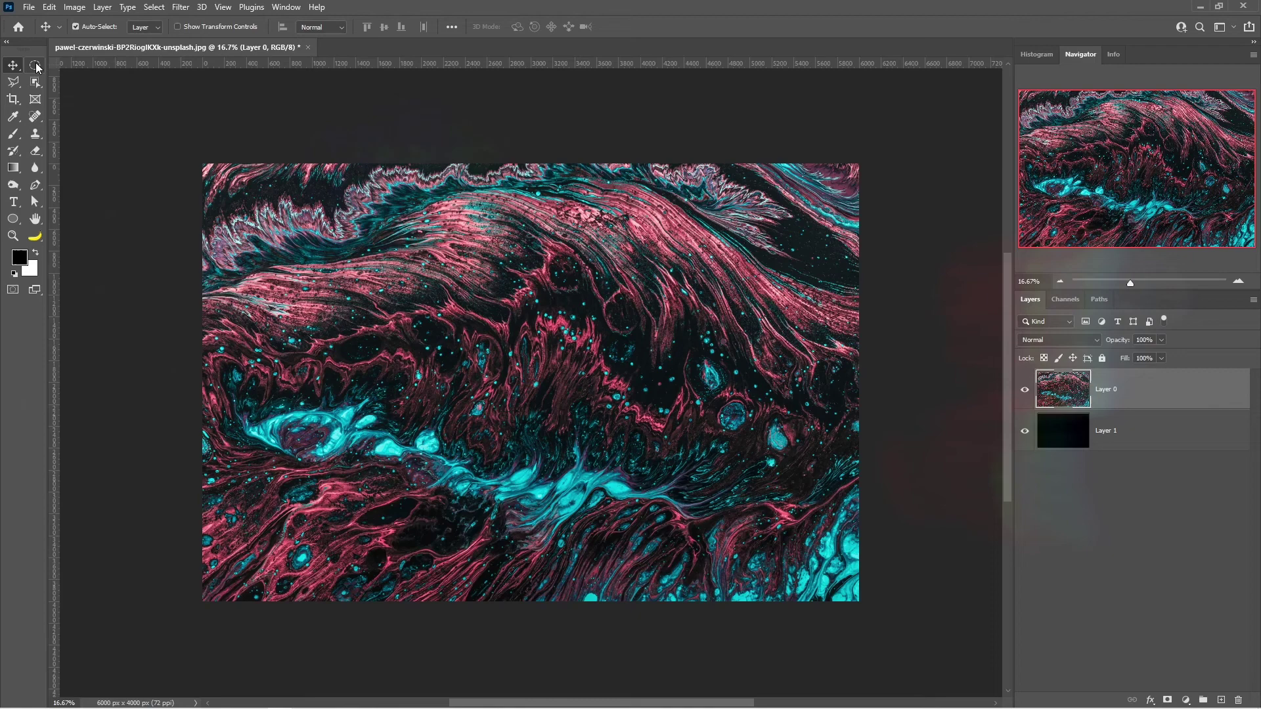
Draw a circular elliptical-marquee selection over the lower middle of the fluid art.
{"action": "right_click", "coordinate": [35, 65]}
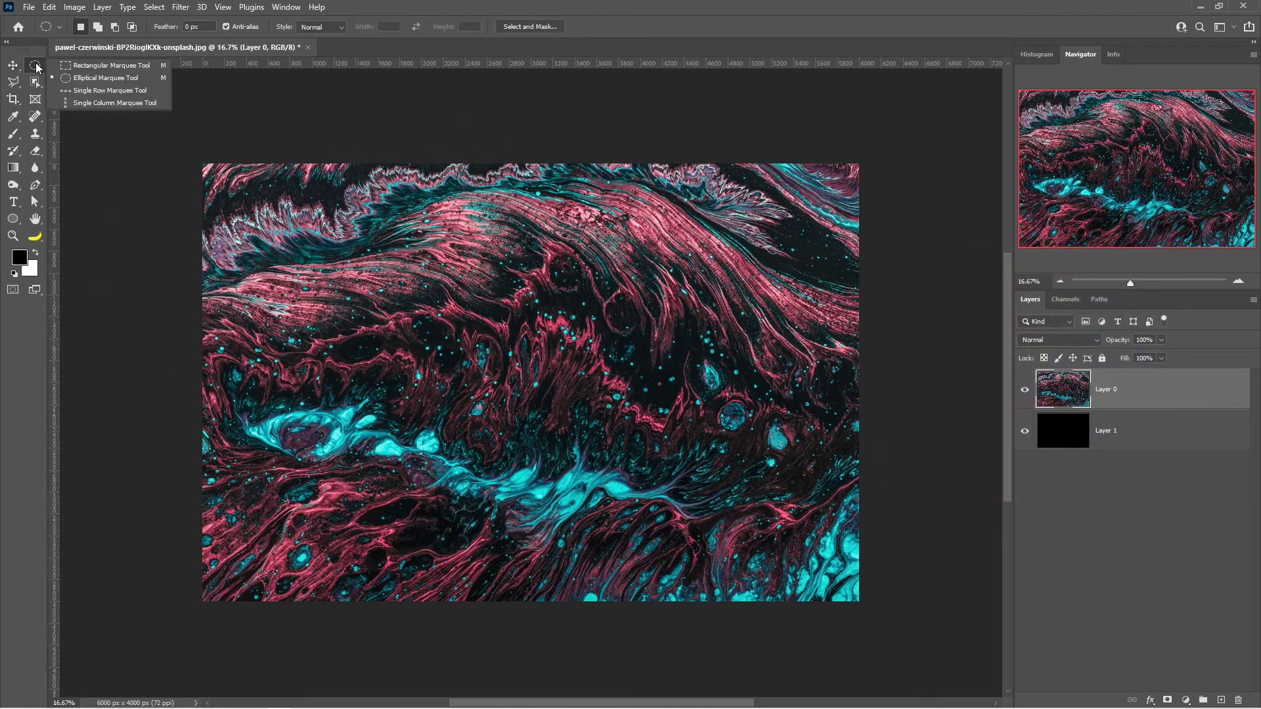
{"action": "left_click", "coordinate": [76, 79]}
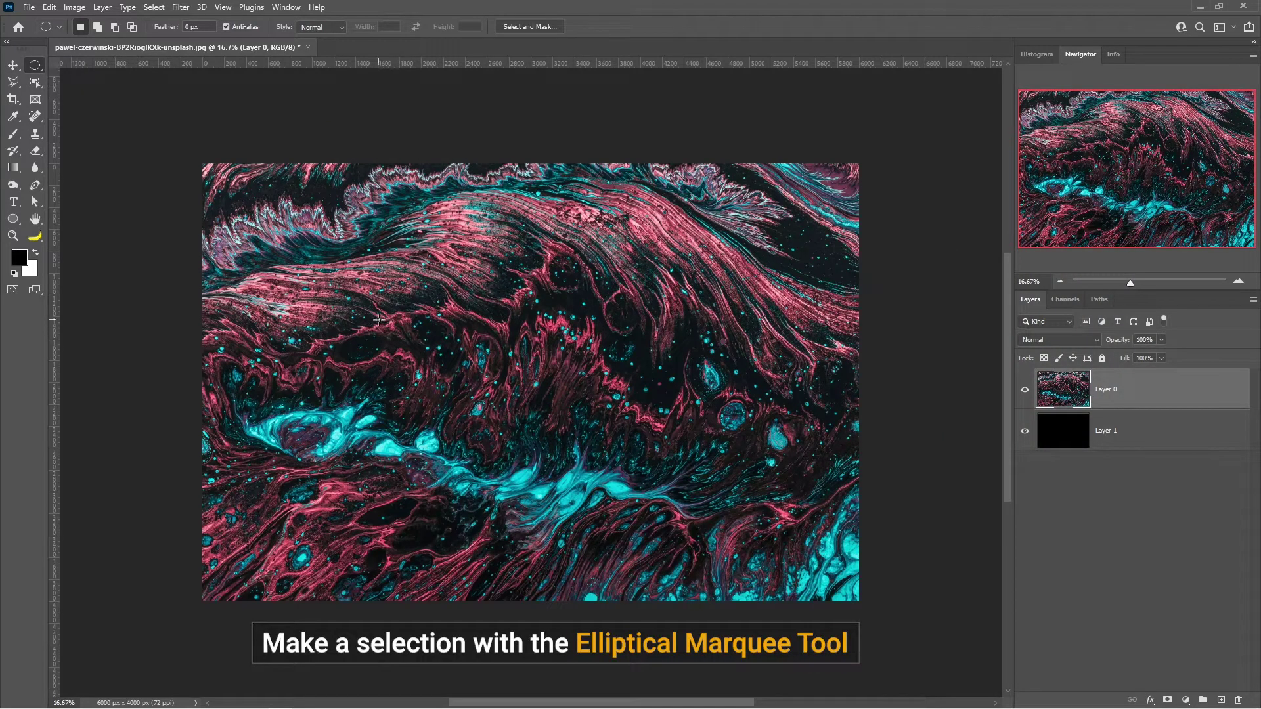
{"action": "left_click_drag", "start_coordinate": [379, 320], "coordinate": [776, 599]}
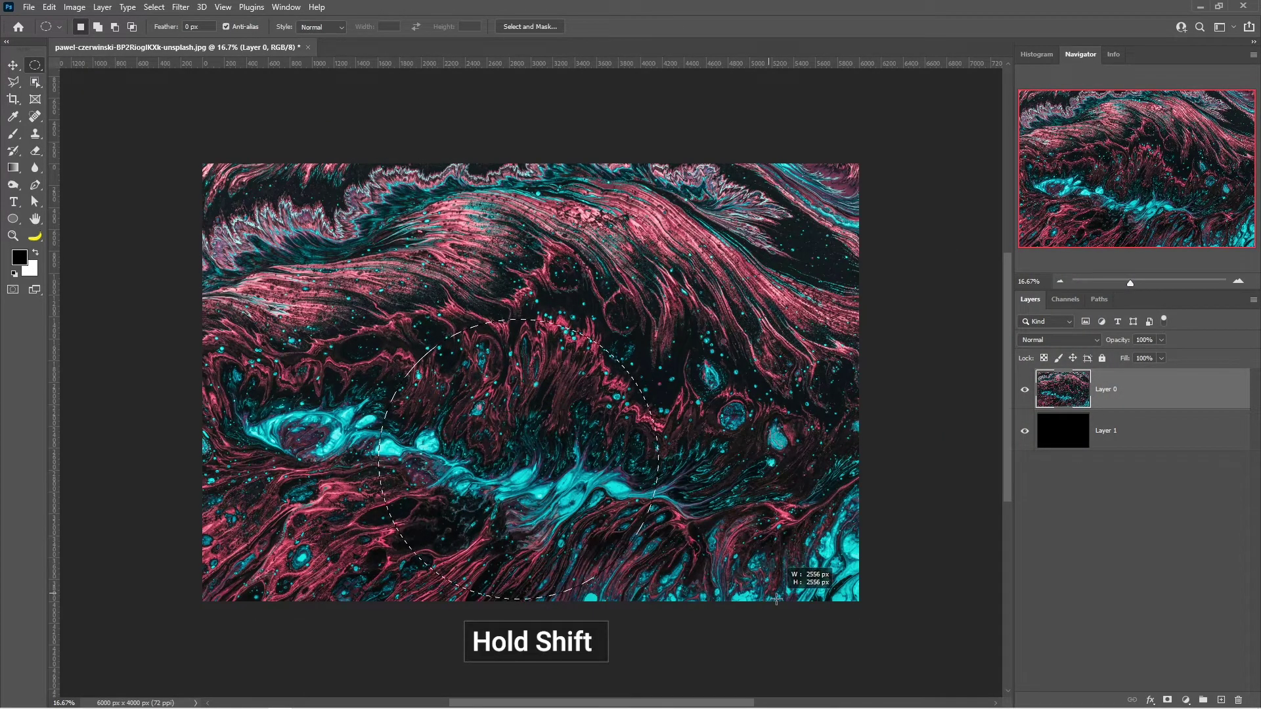
{"action": "left_click_drag", "start_coordinate": [776, 599], "coordinate": [776, 599]}
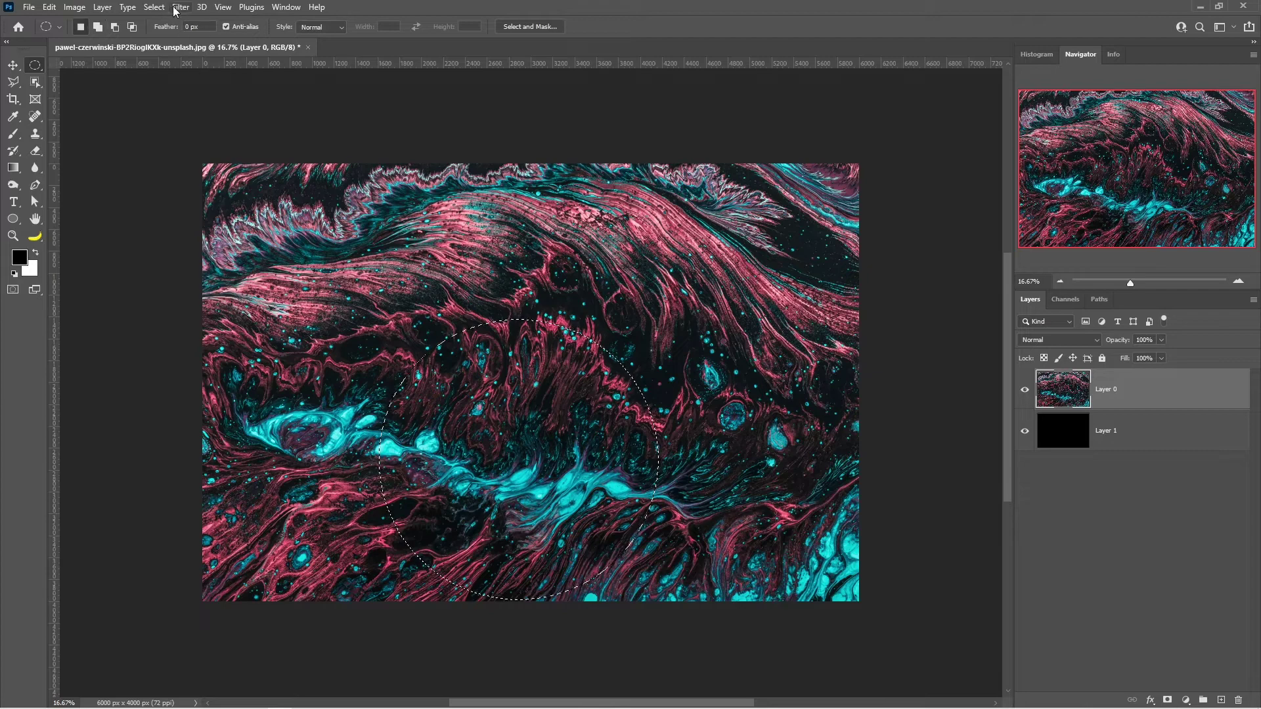
Apply Filter > Distort > Spherize at 100% Amount to the circle.
{"action": "left_click", "coordinate": [180, 7]}
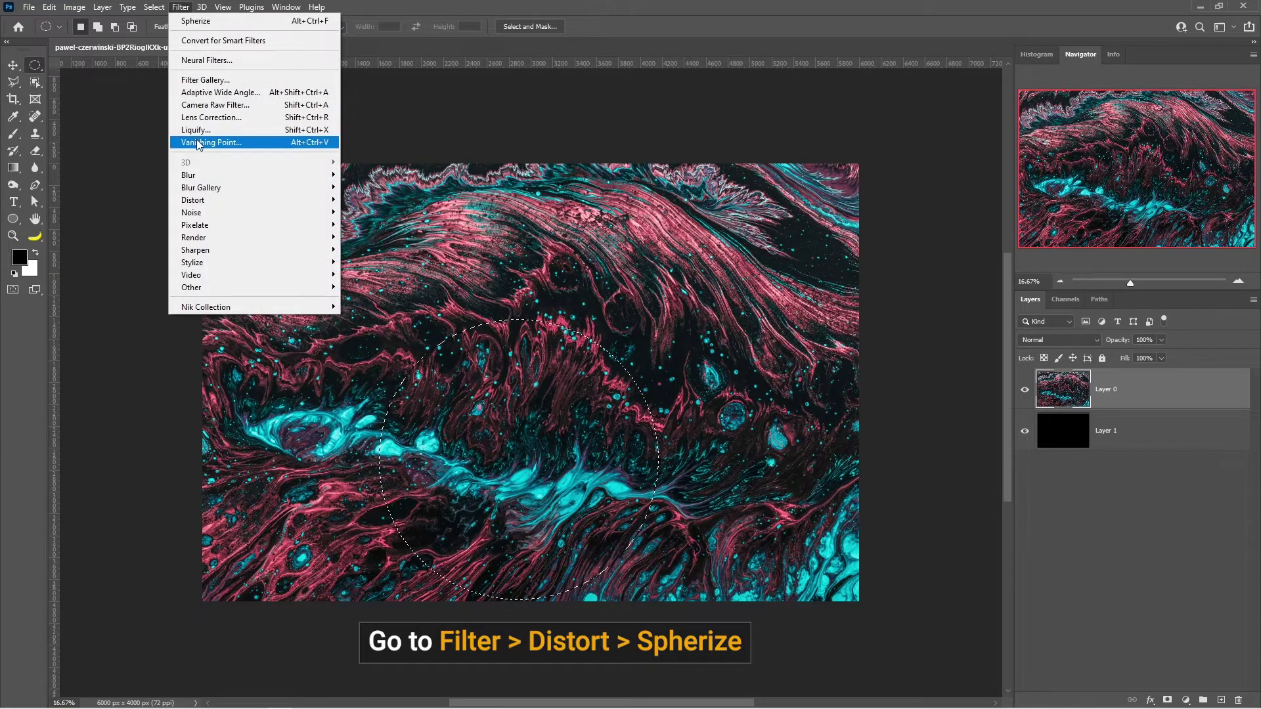
{"action": "mouse_move", "coordinate": [193, 199]}
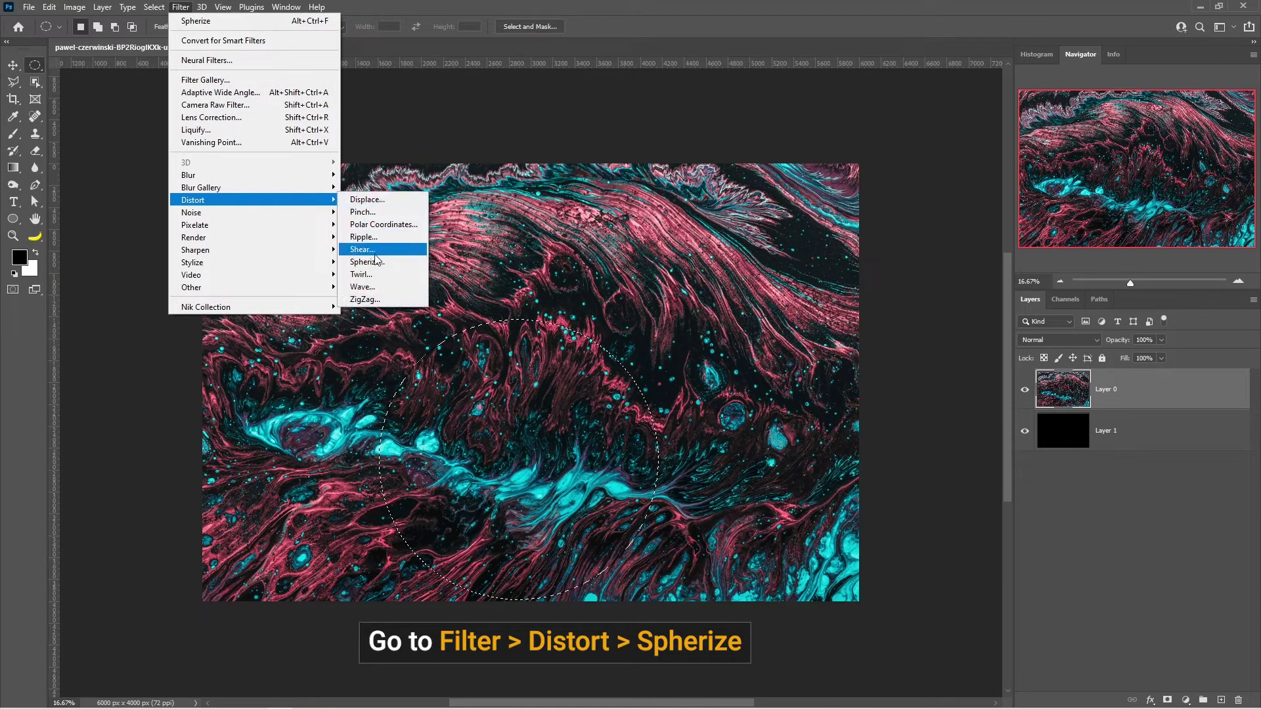
{"action": "left_click", "coordinate": [377, 261]}
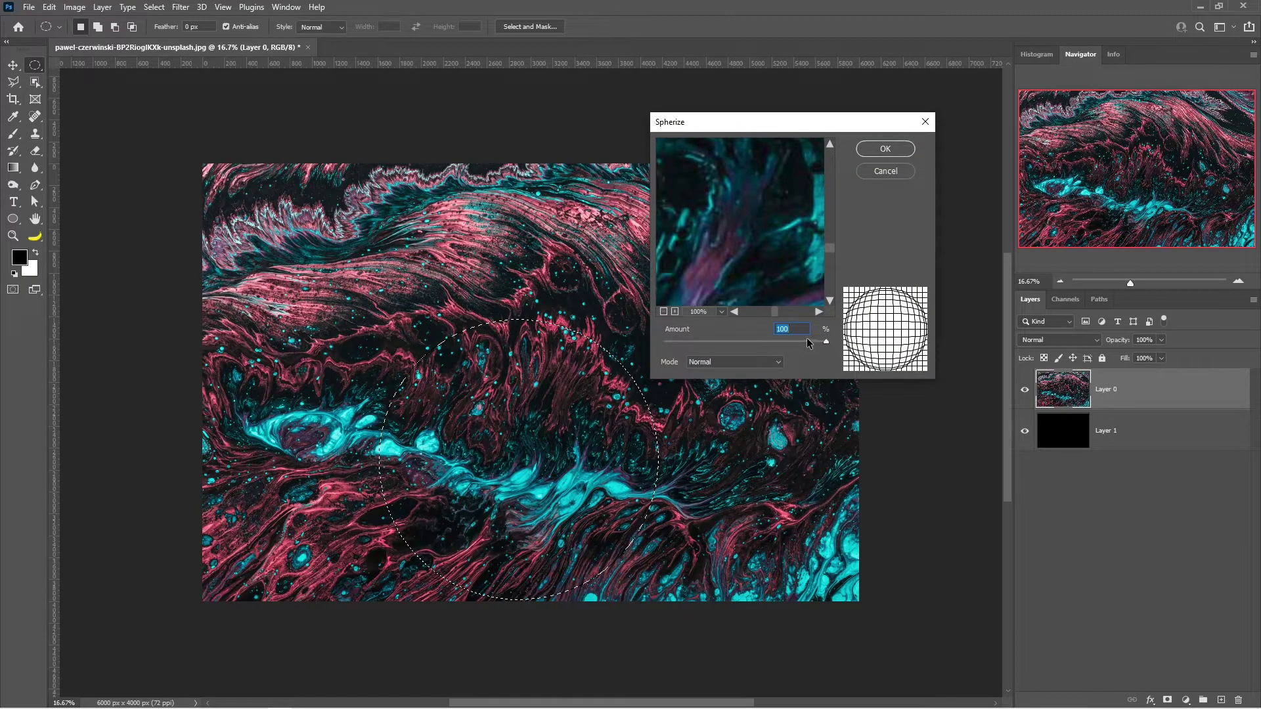
{"action": "left_click", "coordinate": [886, 149]}
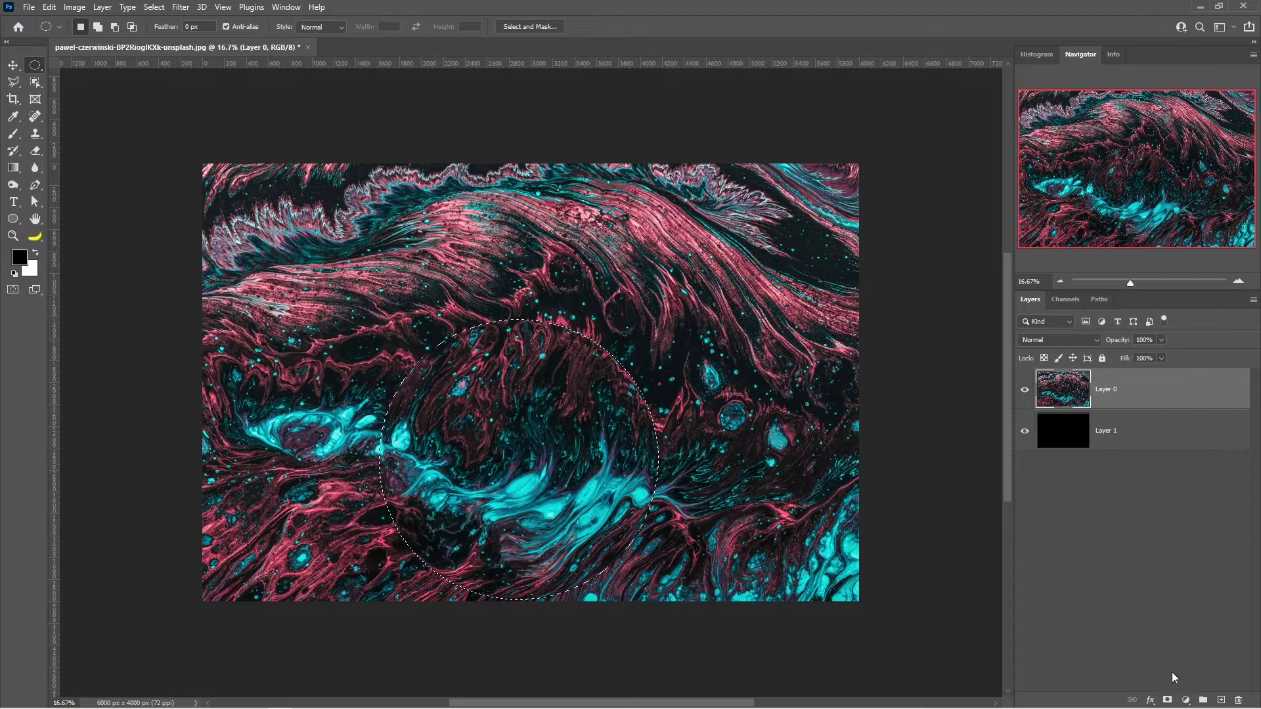
Mask out everything outside the circle and apply the layer mask permanently.
{"action": "left_click", "coordinate": [1167, 700]}
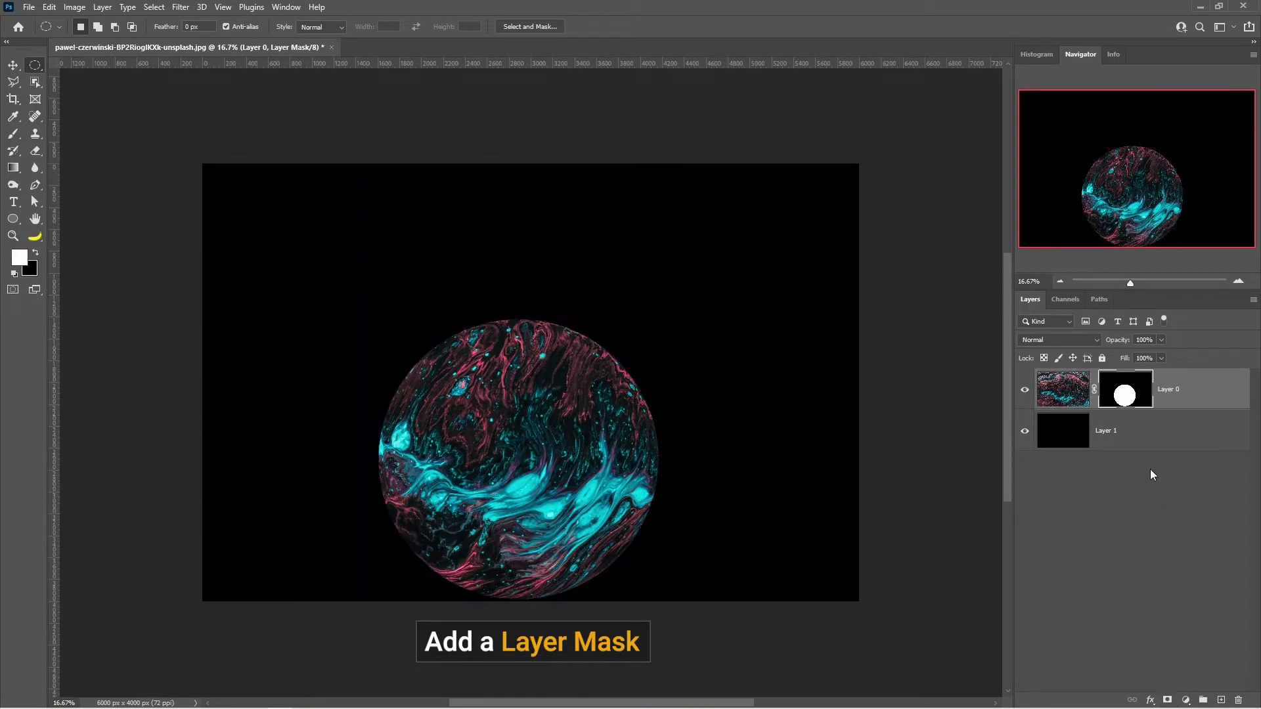
{"action": "right_click", "coordinate": [1142, 389]}
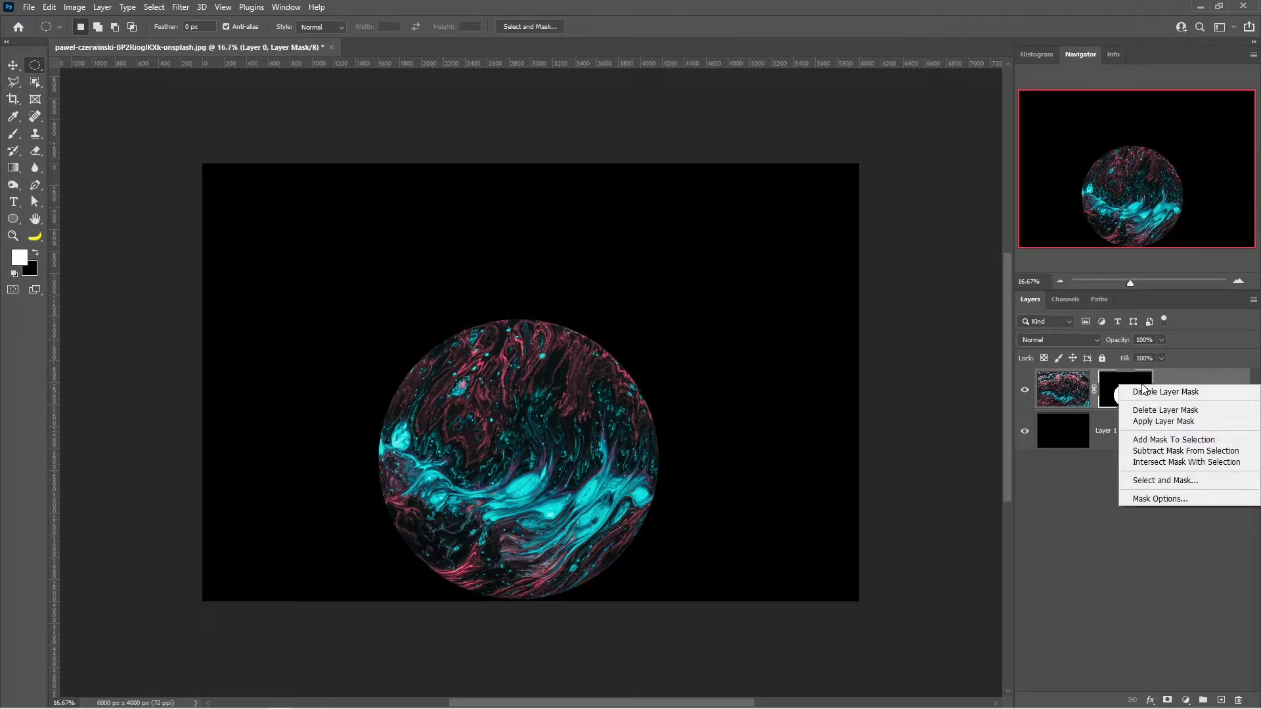
{"action": "left_click", "coordinate": [1157, 424]}
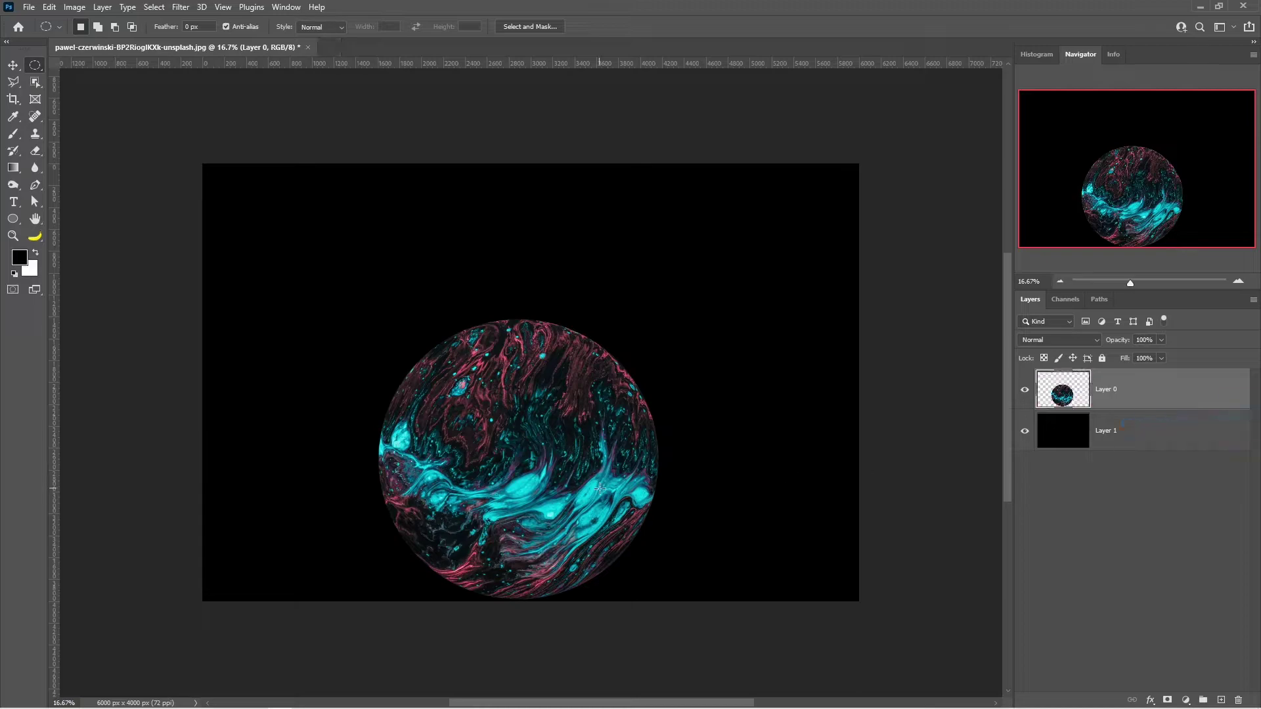
Center the sphere, rotate it about -123° and scale it to roughly 77%.
{"action": "key", "text": "v"}
{"action": "left_click_drag", "start_coordinate": [577, 506], "coordinate": [589, 434]}
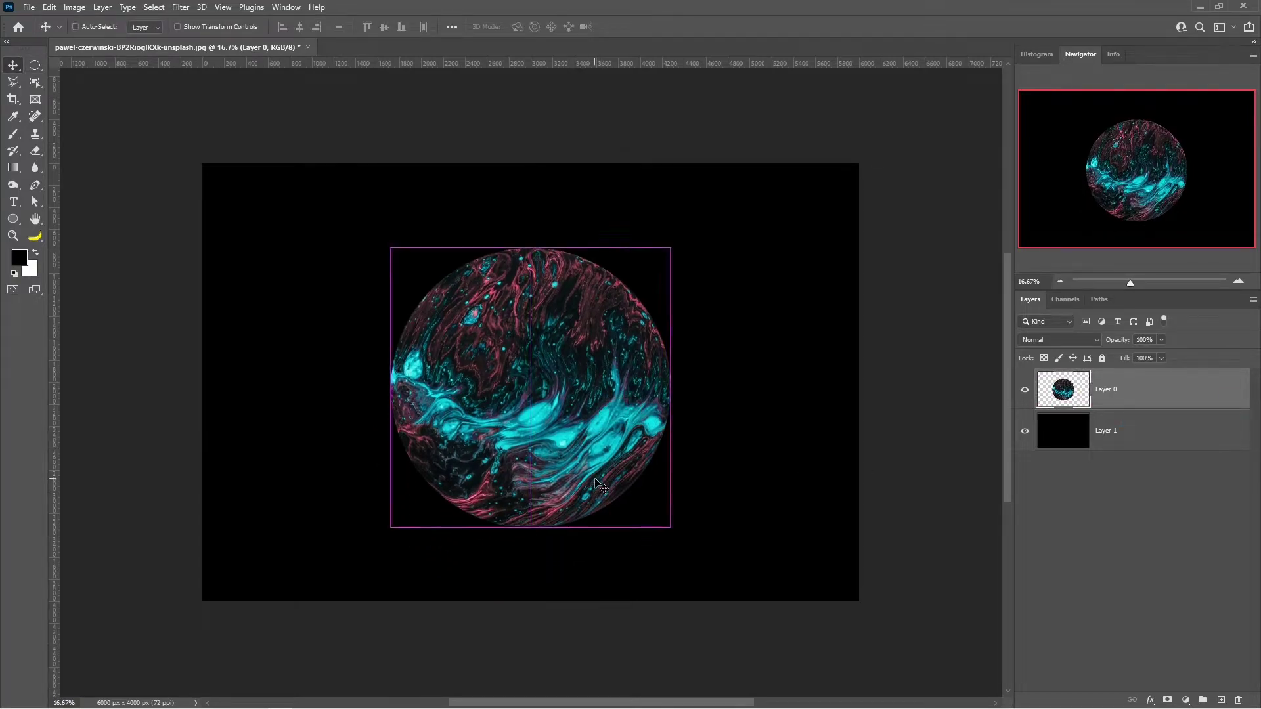
{"action": "key", "text": "ctrl+t"}
{"action": "mouse_move", "coordinate": [683, 532]}
{"action": "left_mouse_down"}
{"action": "mouse_move", "coordinate": [712, 315]}
{"action": "mouse_move", "coordinate": [640, 228]}
{"action": "mouse_move", "coordinate": [570, 195]}
{"action": "left_mouse_up"}
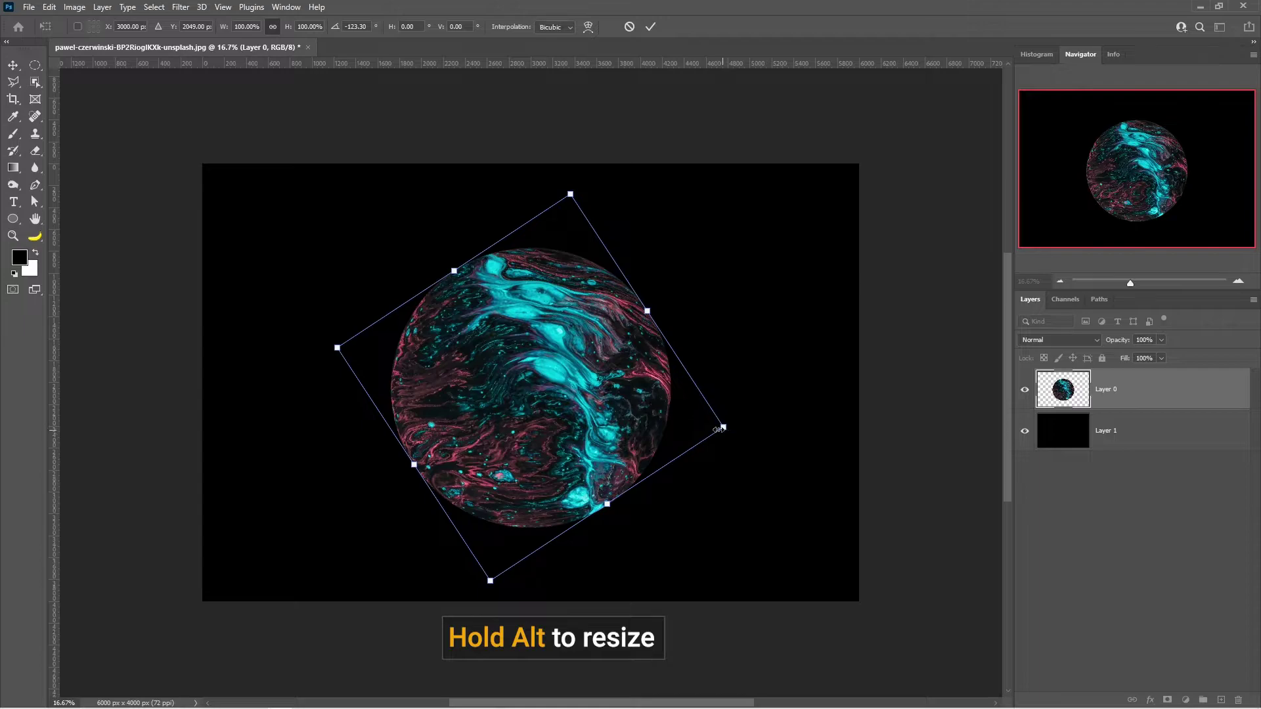
{"action": "left_click_drag", "start_coordinate": [722, 429], "coordinate": [679, 418]}
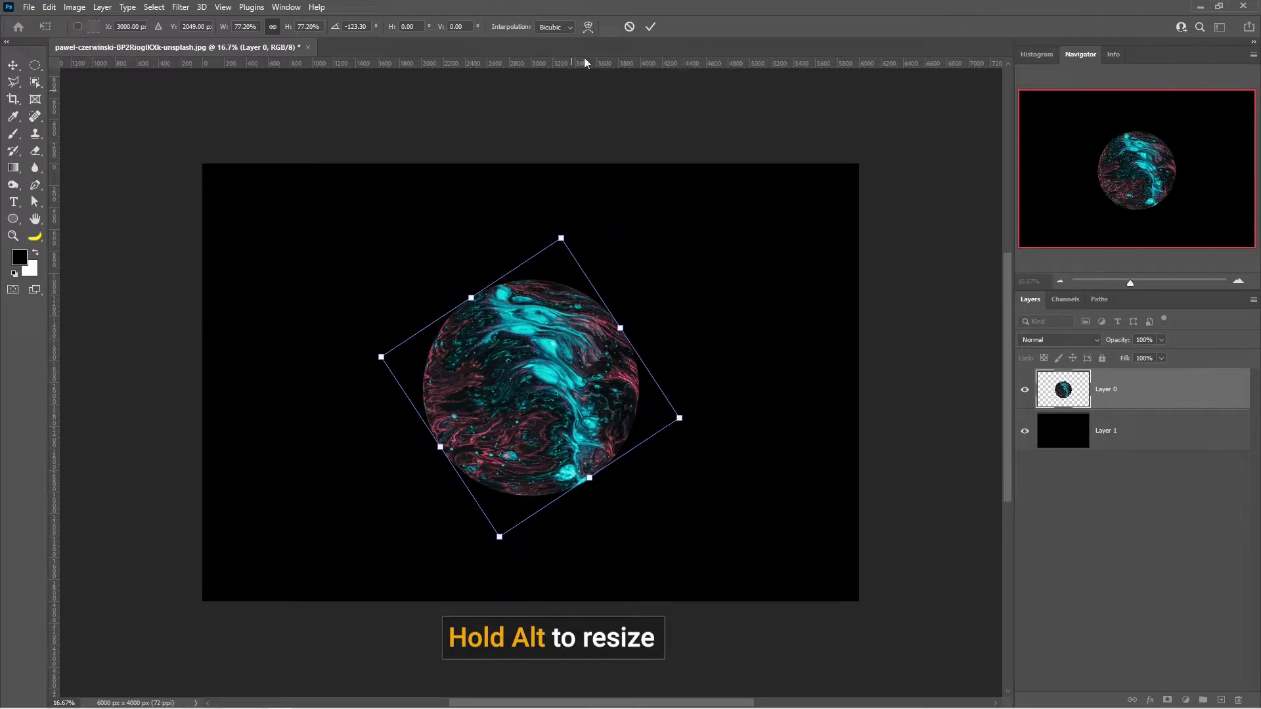
{"action": "left_click", "coordinate": [646, 29]}
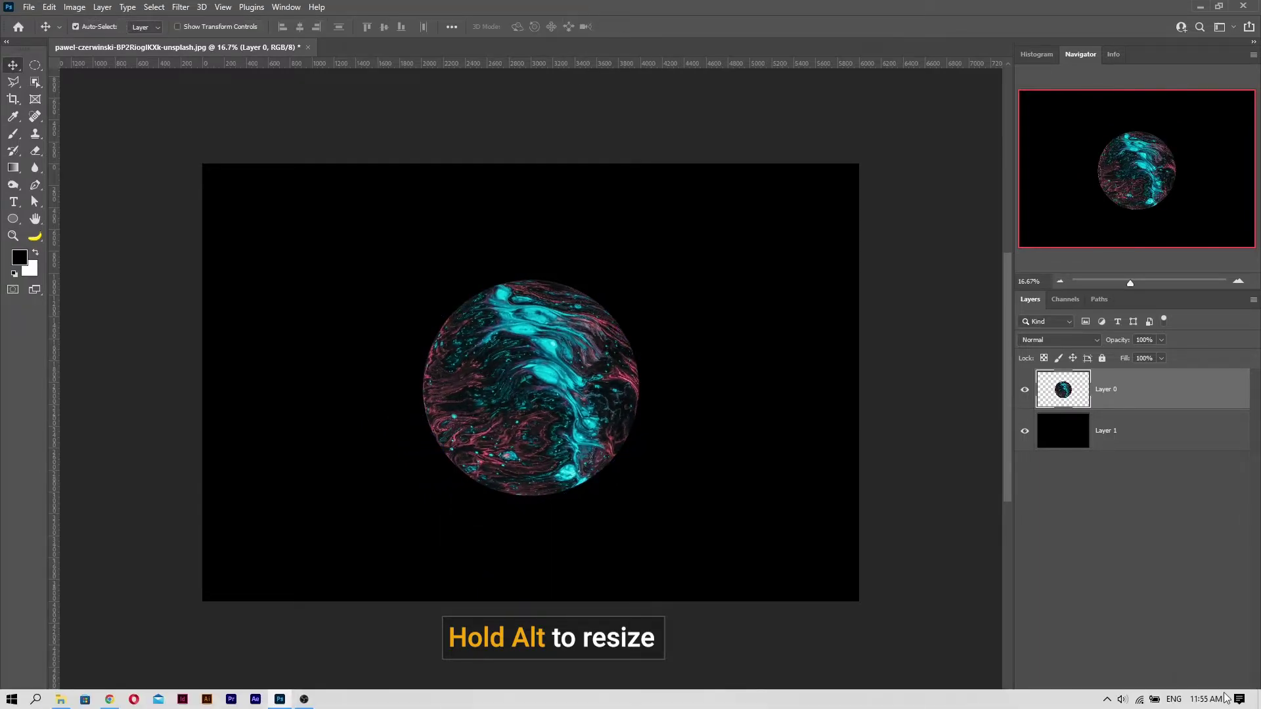
Add Layer 2 clipped to the planet and shade its lower-left with a black gradient.
{"action": "left_click", "coordinate": [1222, 700]}
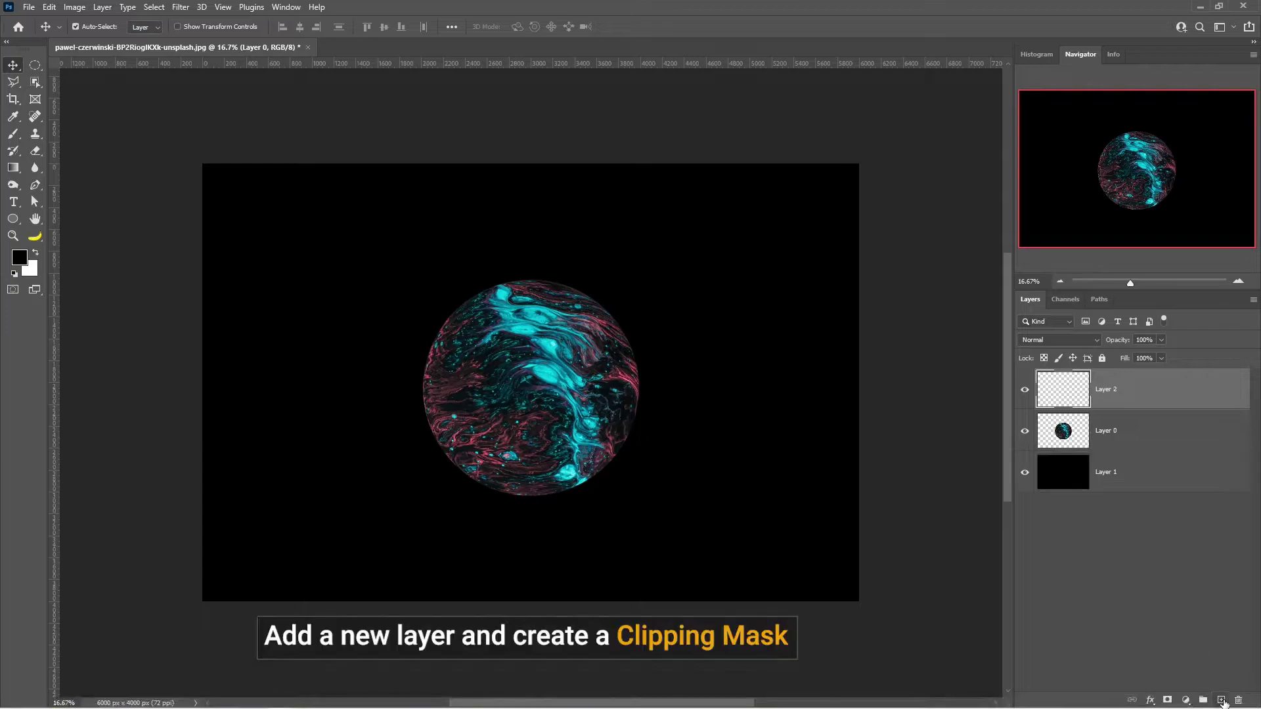
{"action": "right_click", "coordinate": [1146, 403]}
{"action": "left_click", "coordinate": [1084, 402]}
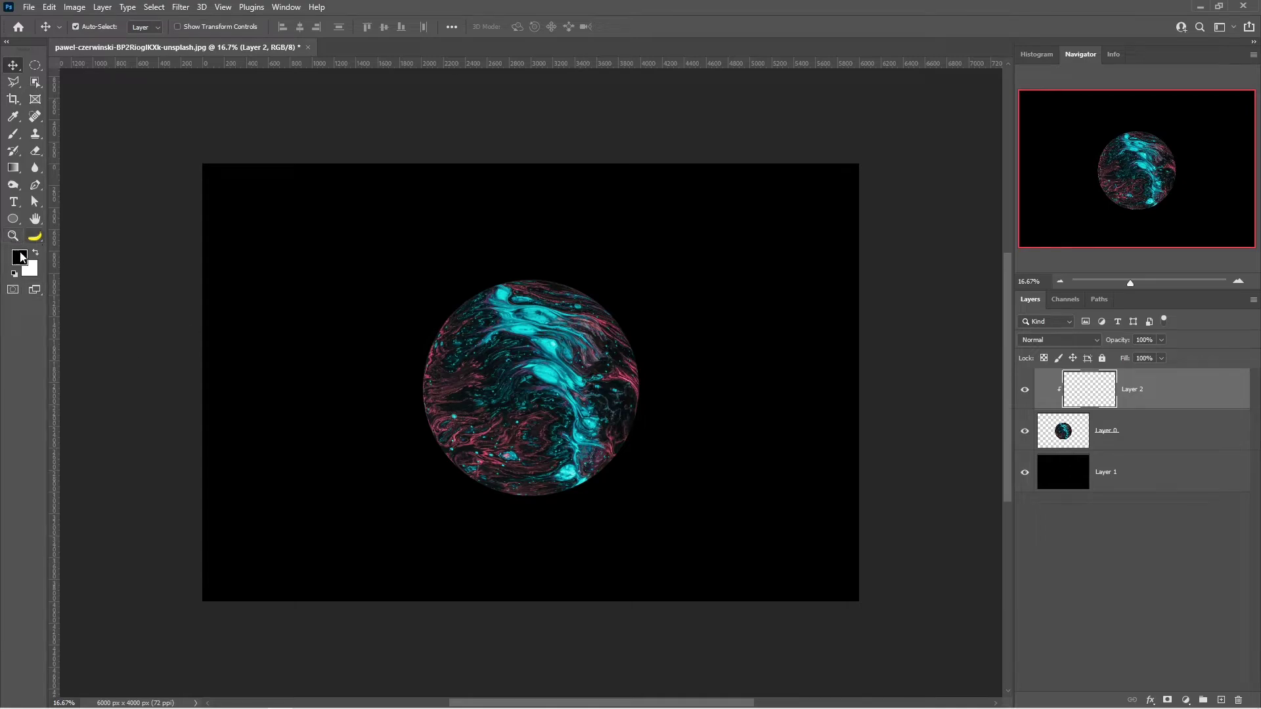
{"action": "key", "text": "g"}
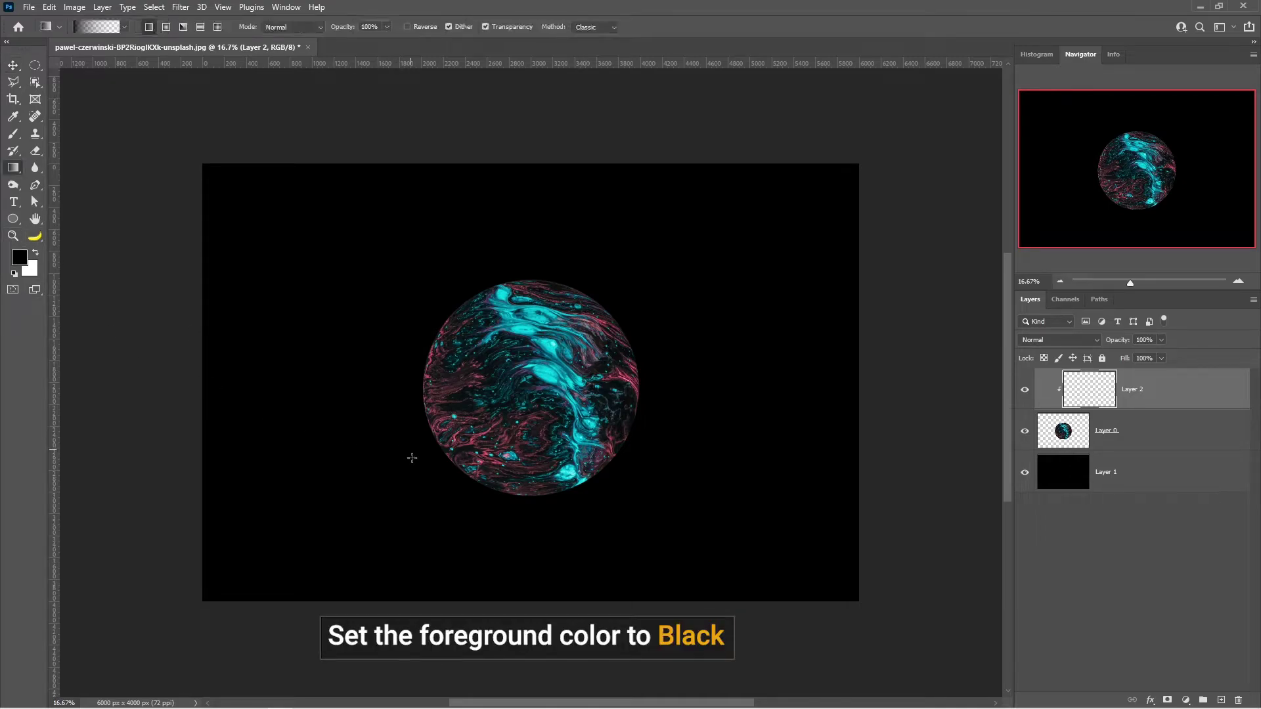
{"action": "left_click_drag", "start_coordinate": [398, 480], "coordinate": [536, 384]}
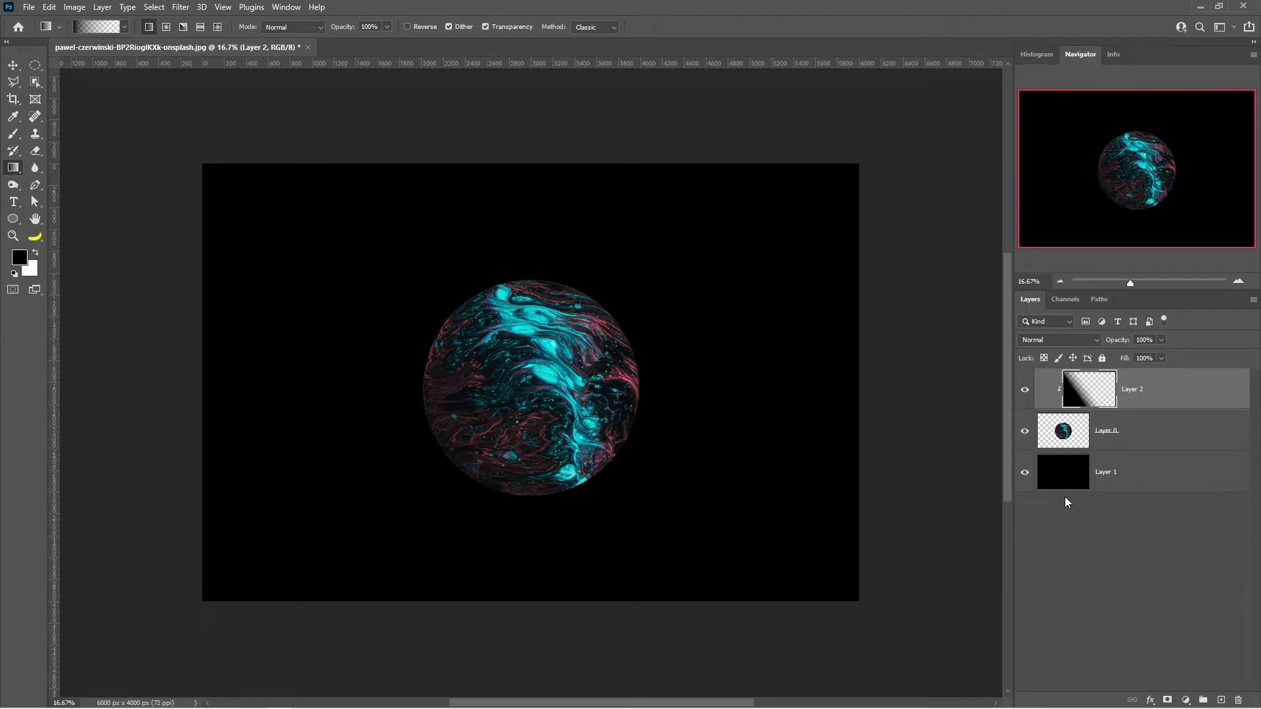
Add Layer 3 clipped to the planet in Linear Dodge (Add) blend mode.
{"action": "left_click", "coordinate": [1221, 700]}
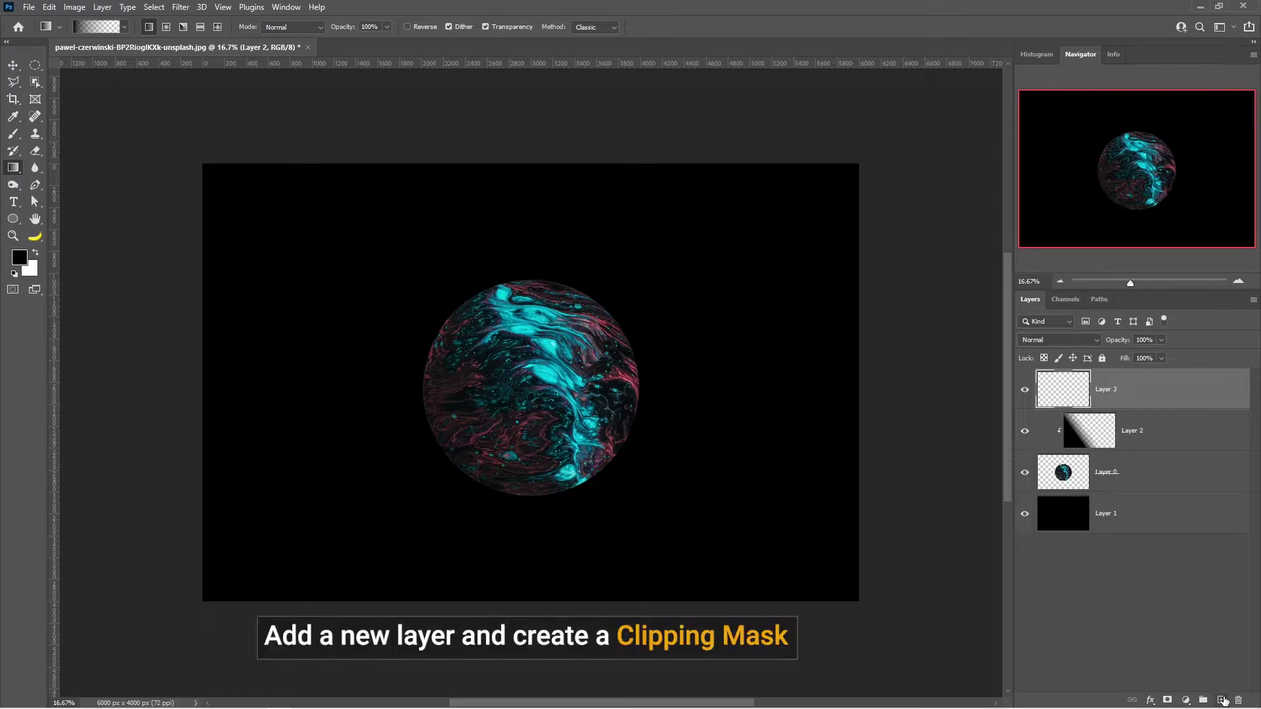
{"action": "right_click", "coordinate": [1173, 397]}
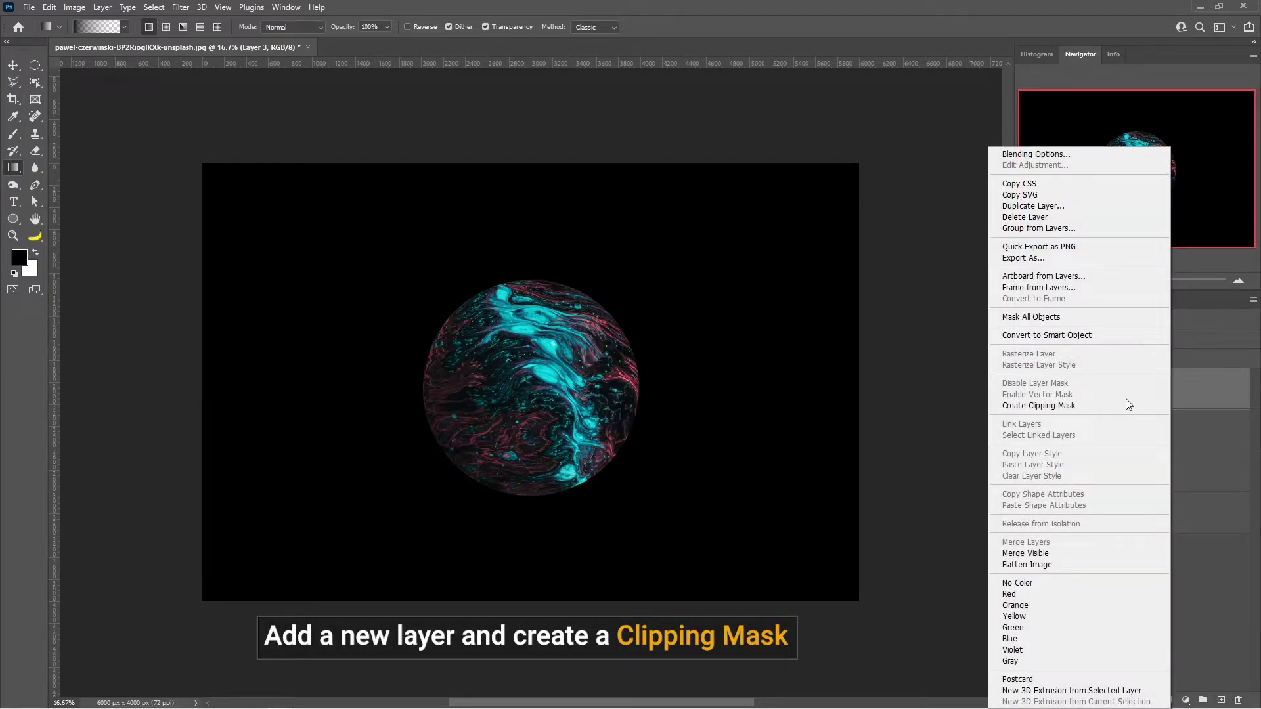
{"action": "left_click", "coordinate": [1077, 405]}
{"action": "left_click", "coordinate": [1089, 342]}
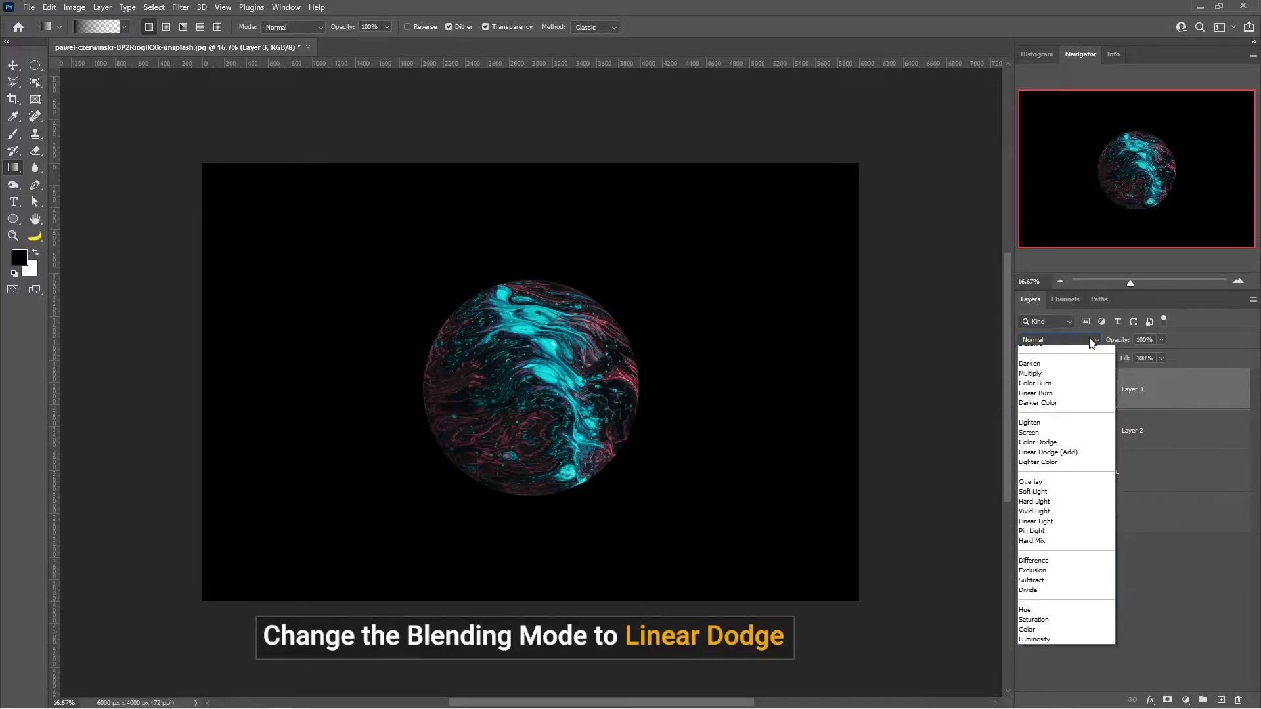
{"action": "left_click", "coordinate": [1065, 470]}
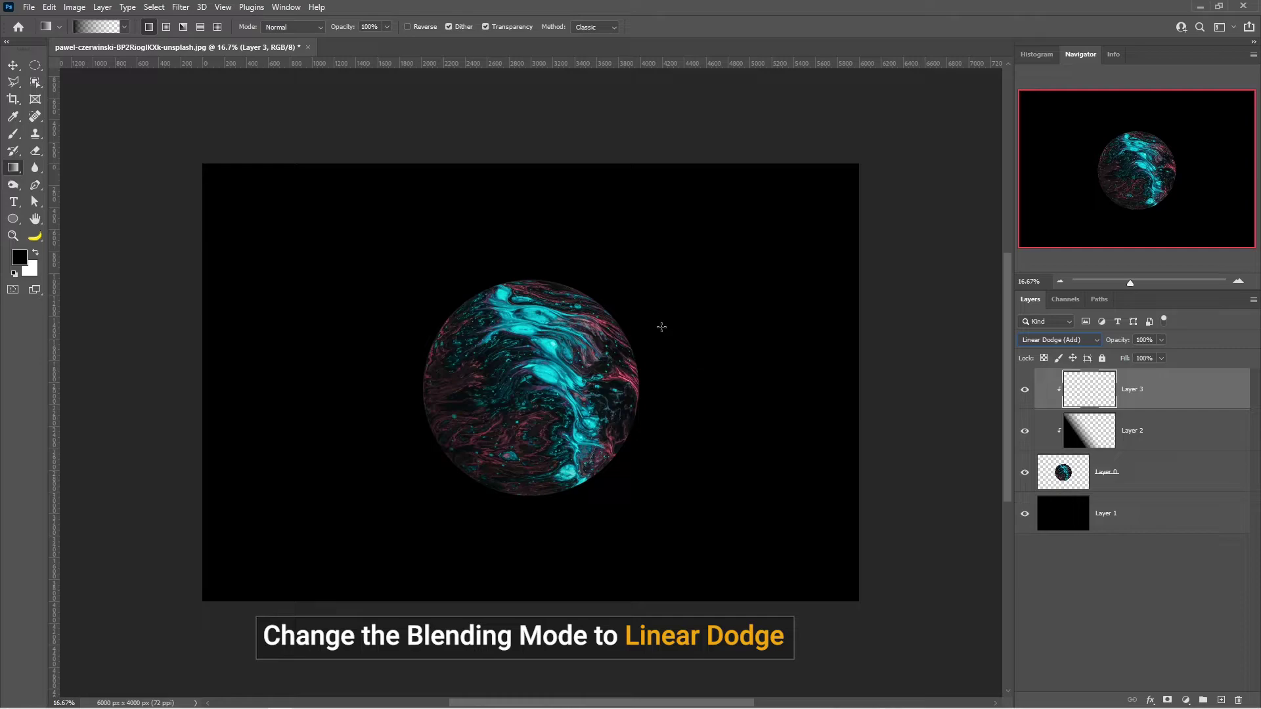
Sample the planet's cyan and sweep a cyan gradient across its upper-right edge.
{"action": "key", "text": "i"}
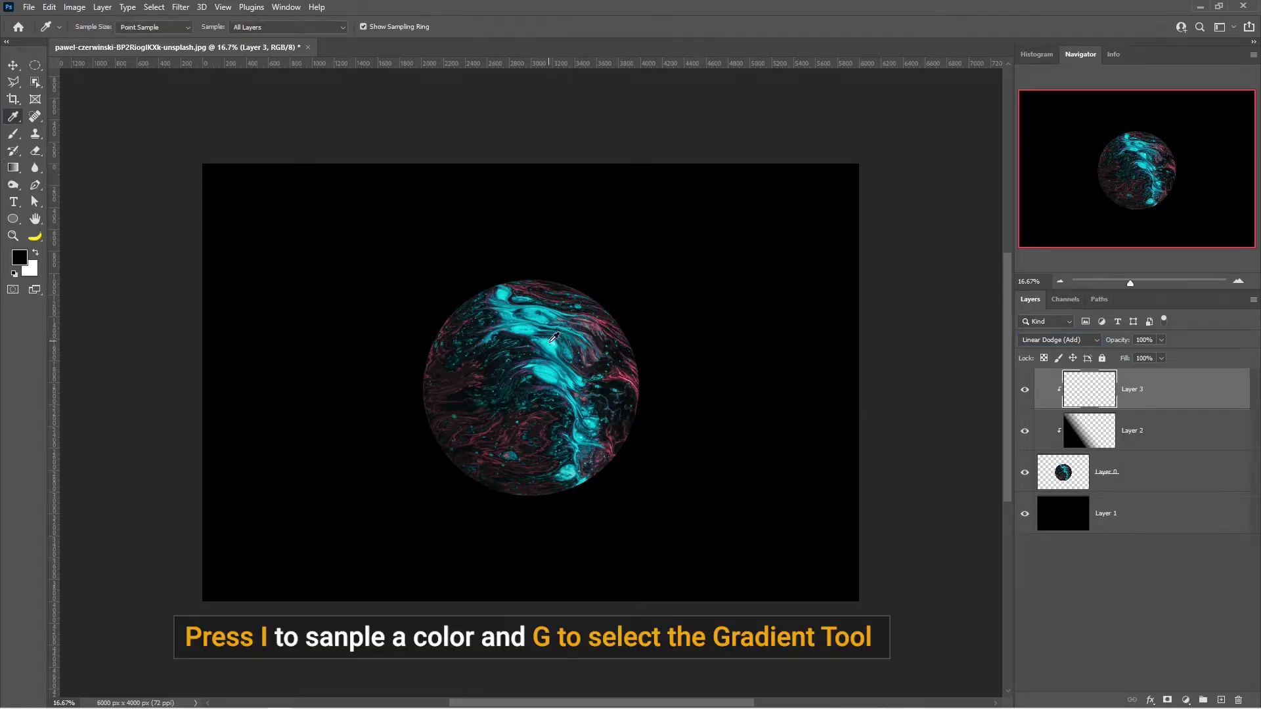
{"action": "left_click", "coordinate": [553, 341]}
{"action": "key", "text": "g"}
{"action": "left_click_drag", "start_coordinate": [651, 293], "coordinate": [518, 375]}
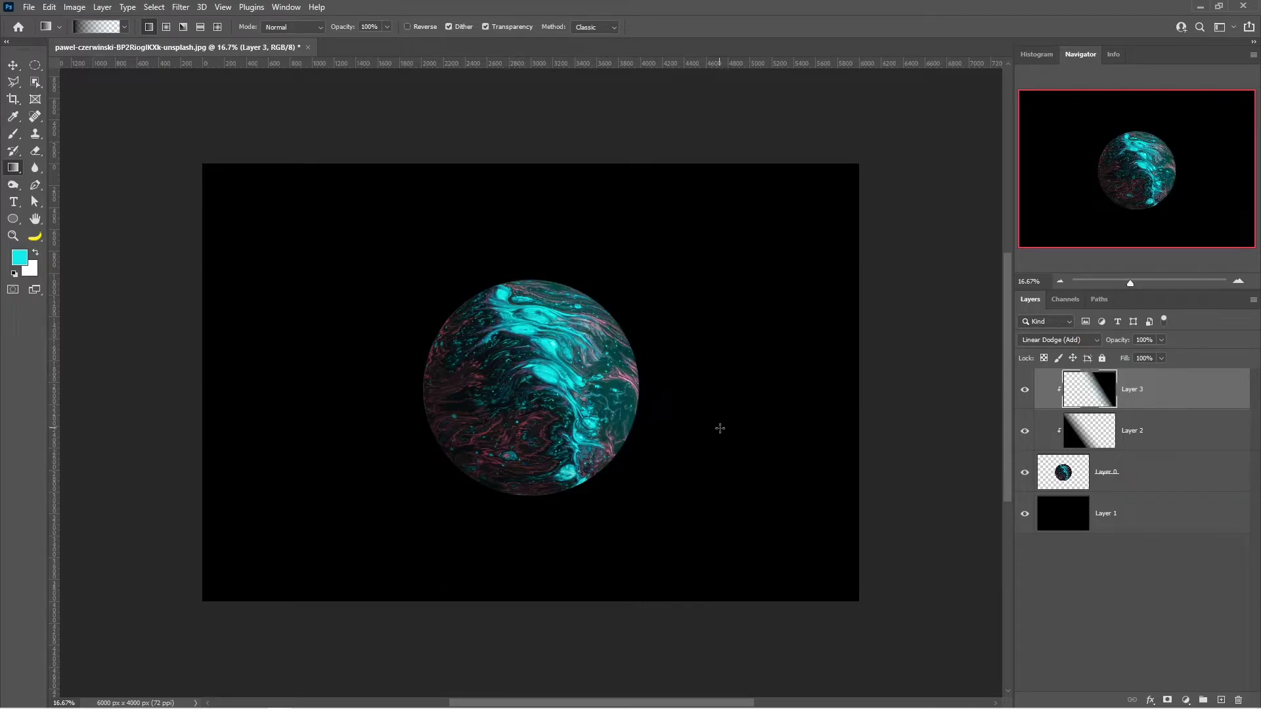
{"action": "key", "text": "v"}
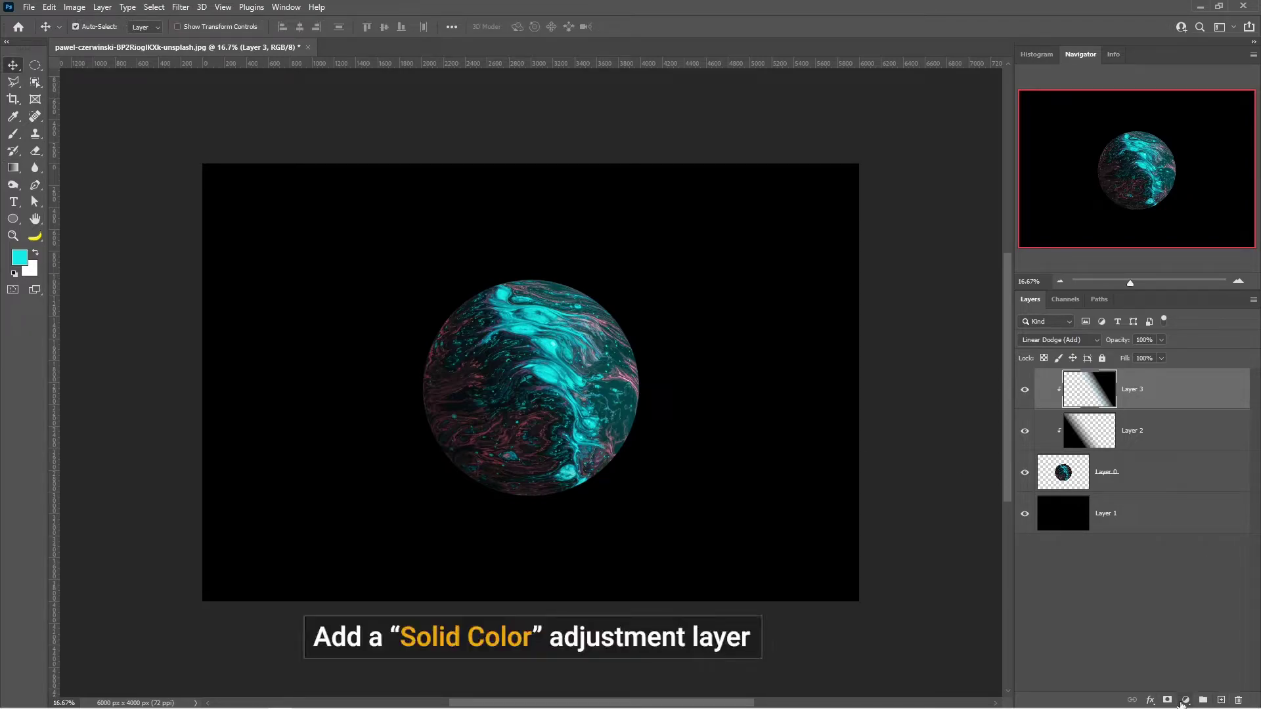
Add a cyan (29d8f0) Solid Color fill layer and invert its mask to black.
{"action": "left_click", "coordinate": [1186, 700]}
{"action": "left_click", "coordinate": [1183, 471]}
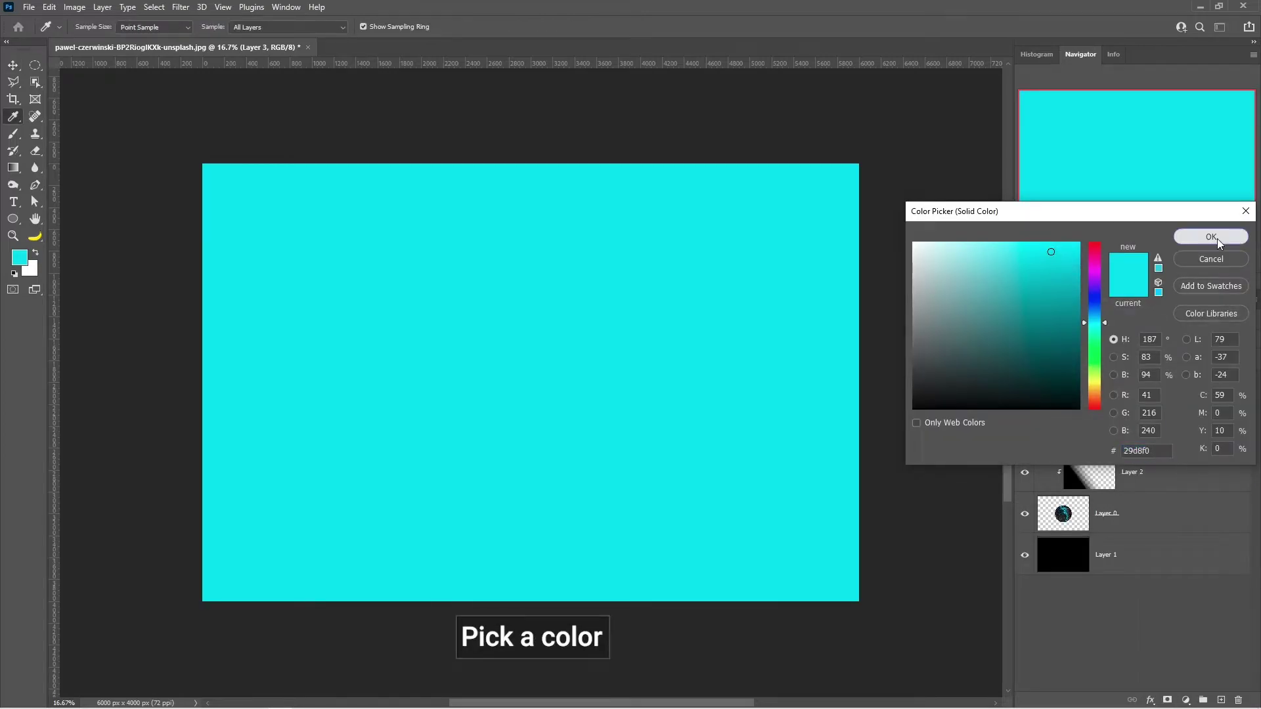
{"action": "left_click", "coordinate": [1210, 236]}
{"action": "left_click", "coordinate": [1131, 390]}
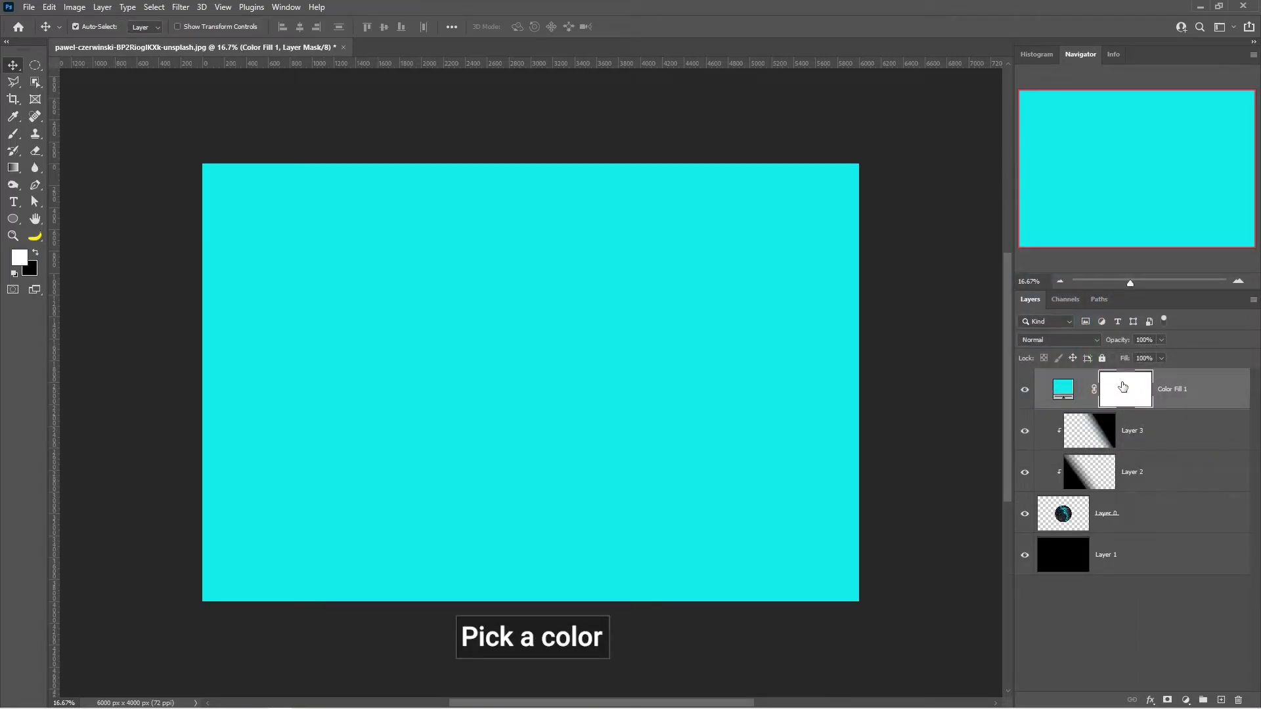
{"action": "key", "text": "ctrl+i"}
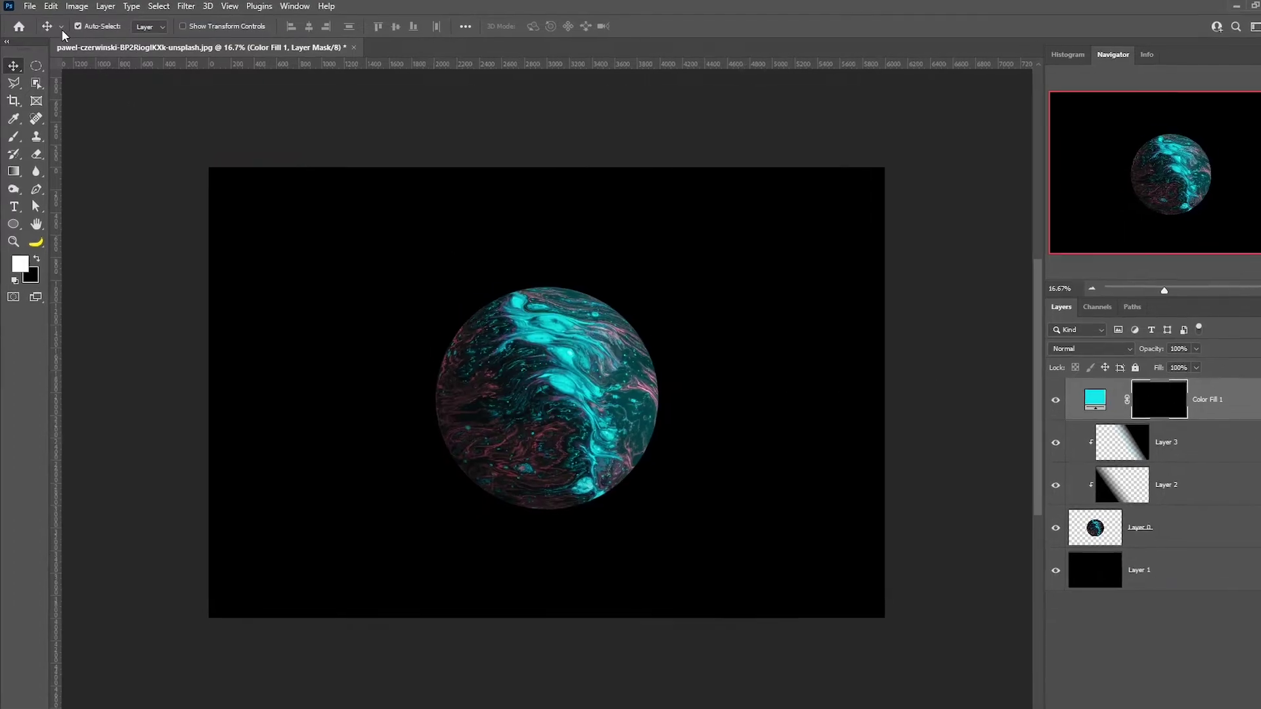
Set a flattened elliptical brush tip at about 83% hardness, enlarged to span the planet.
{"action": "key", "text": "b"}
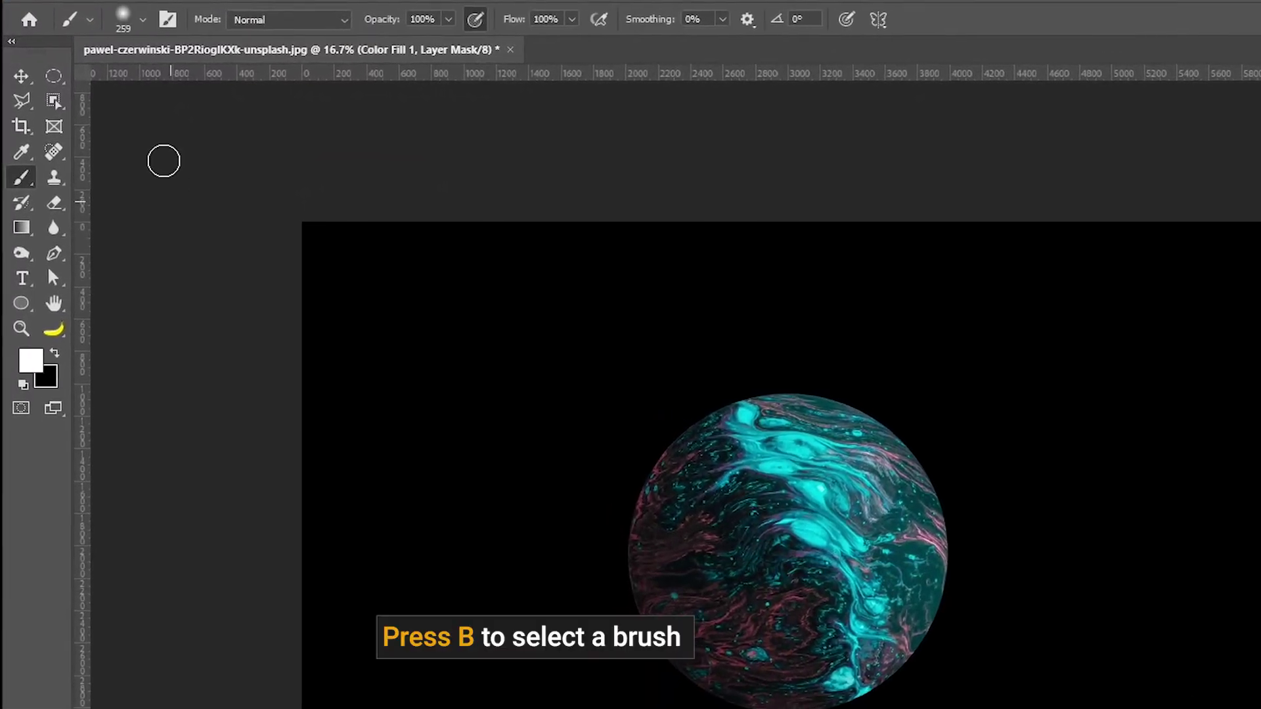
{"action": "left_click", "coordinate": [143, 20]}
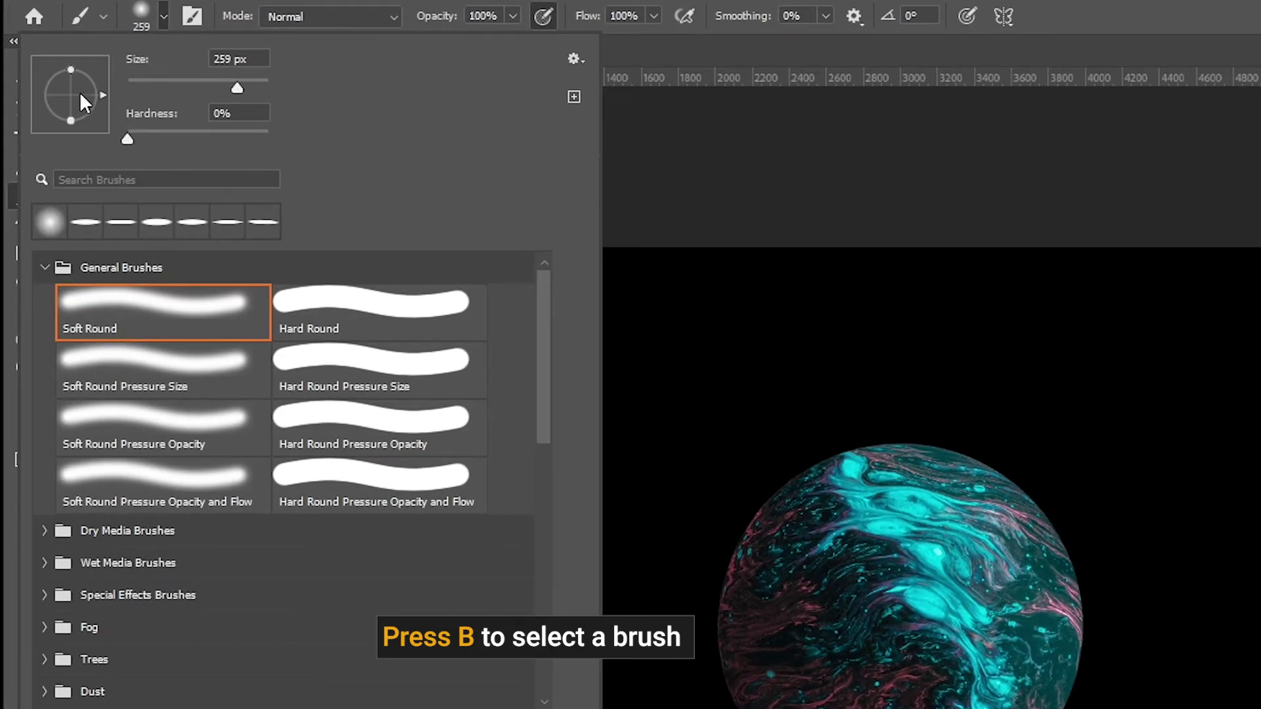
{"action": "left_click_drag", "start_coordinate": [70, 70], "coordinate": [76, 92]}
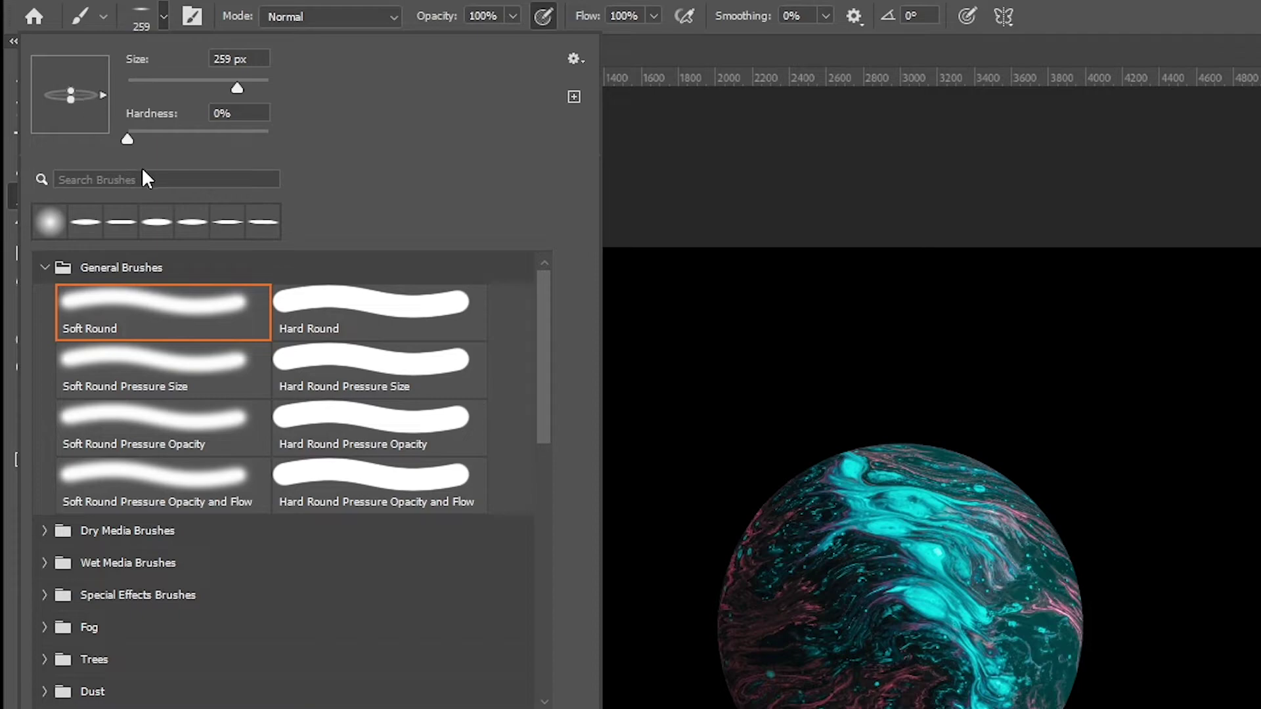
{"action": "left_click_drag", "start_coordinate": [128, 138], "coordinate": [246, 140]}
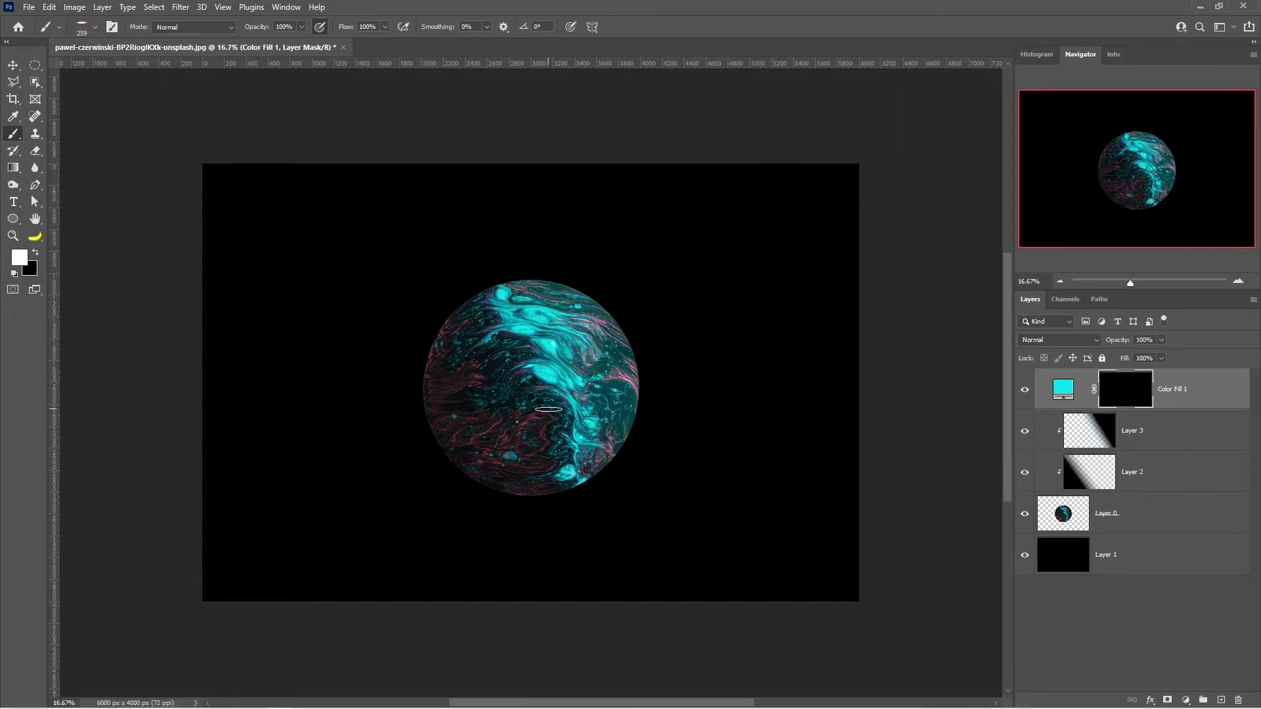
{"action": "key", "text": "bracketright"}
{"action": "key", "text": "bracketright"}
{"action": "key", "text": "bracketright"}
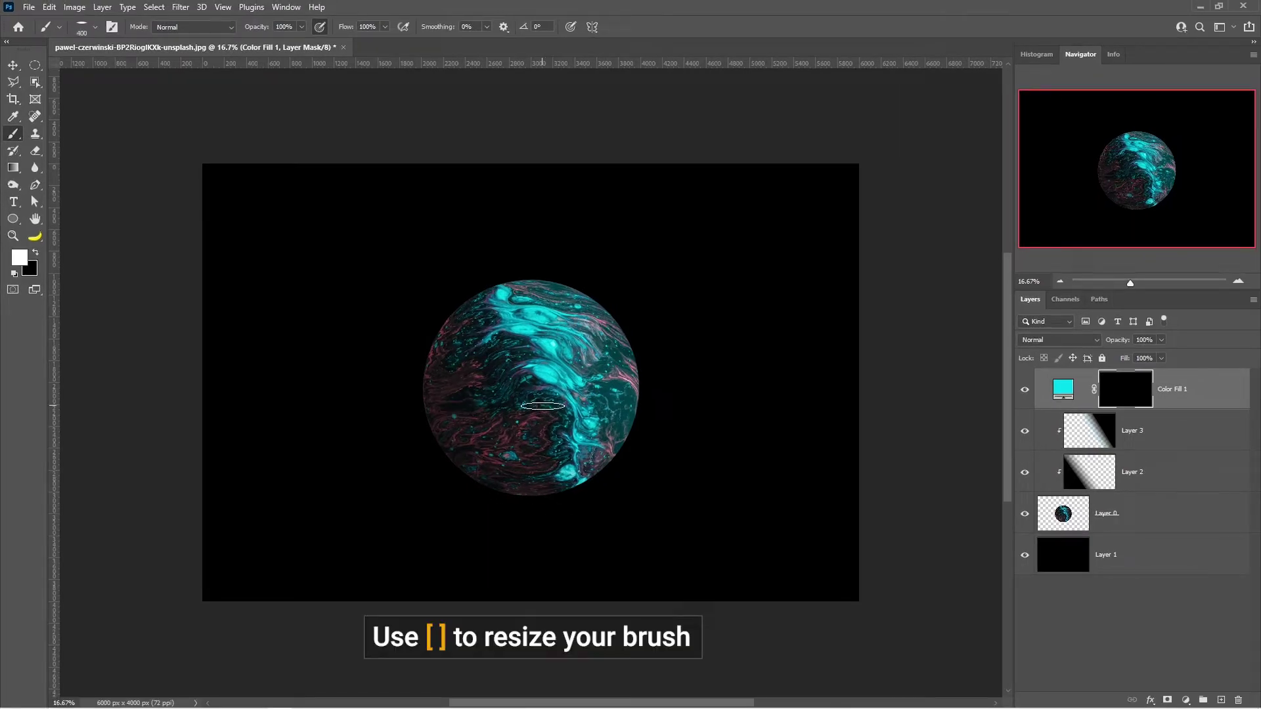
{"action": "key", "text": "bracketright"}
{"action": "key", "text": "bracketright"}
{"action": "key", "text": "bracketright"}
{"action": "key", "text": "bracketright"}
{"action": "key", "text": "bracketright"}
{"action": "key", "text": "bracketright"}
{"action": "key", "text": "bracketright"}
{"action": "key", "text": "bracketright"}
{"action": "key", "text": "bracketright"}
{"action": "key", "text": "bracketright"}
{"action": "key", "text": "bracketright"}
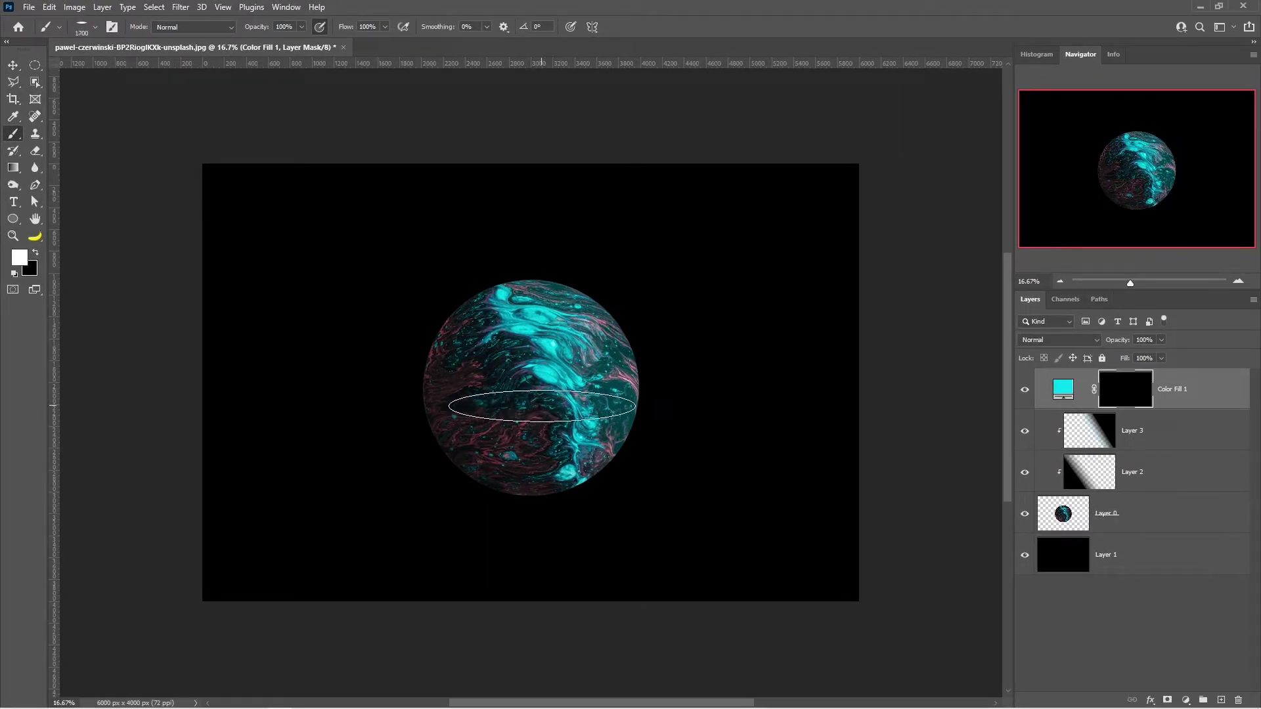
{"action": "key", "text": "bracketright"}
{"action": "key", "text": "bracketright"}
{"action": "key", "text": "bracketright"}
{"action": "key", "text": "bracketright"}
{"action": "key", "text": "bracketright"}
{"action": "key", "text": "bracketright"}
{"action": "key", "text": "bracketright"}
{"action": "key", "text": "bracketright"}
{"action": "key", "text": "bracketright"}
{"action": "key", "text": "bracketright"}
{"action": "key", "text": "bracketright"}
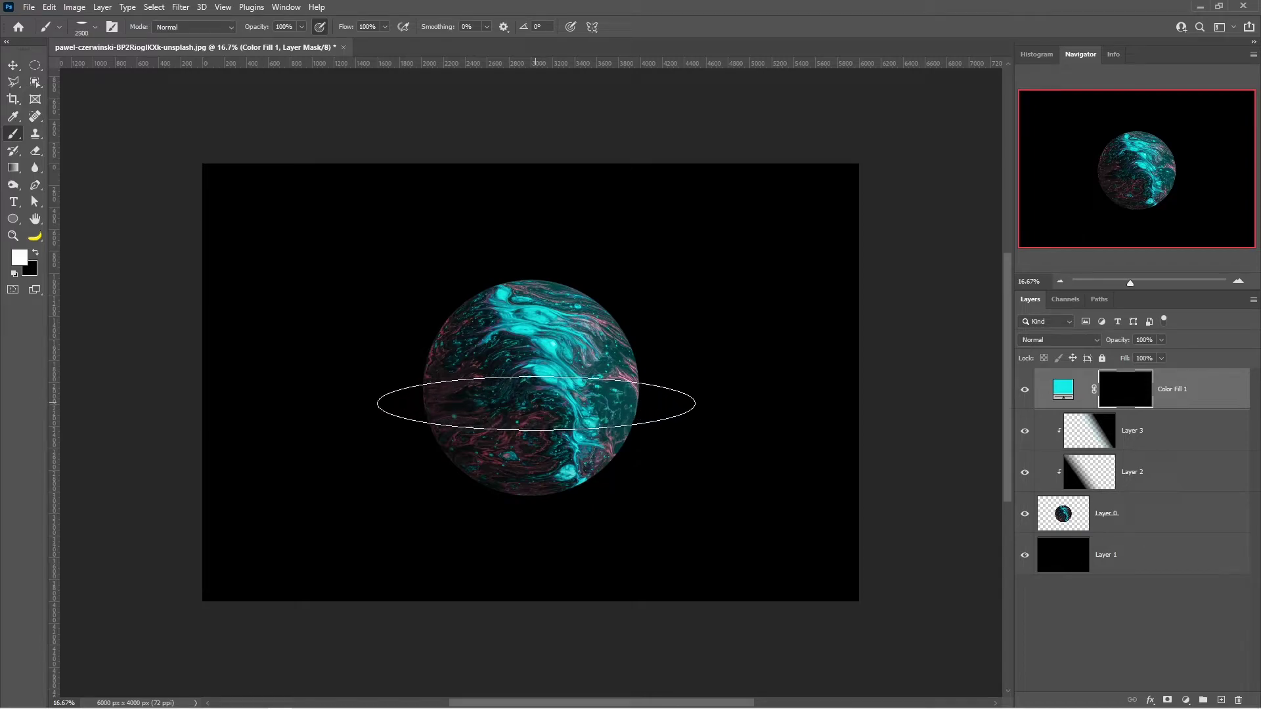
{"action": "key", "text": "bracketright"}
{"action": "key", "text": "bracketright"}
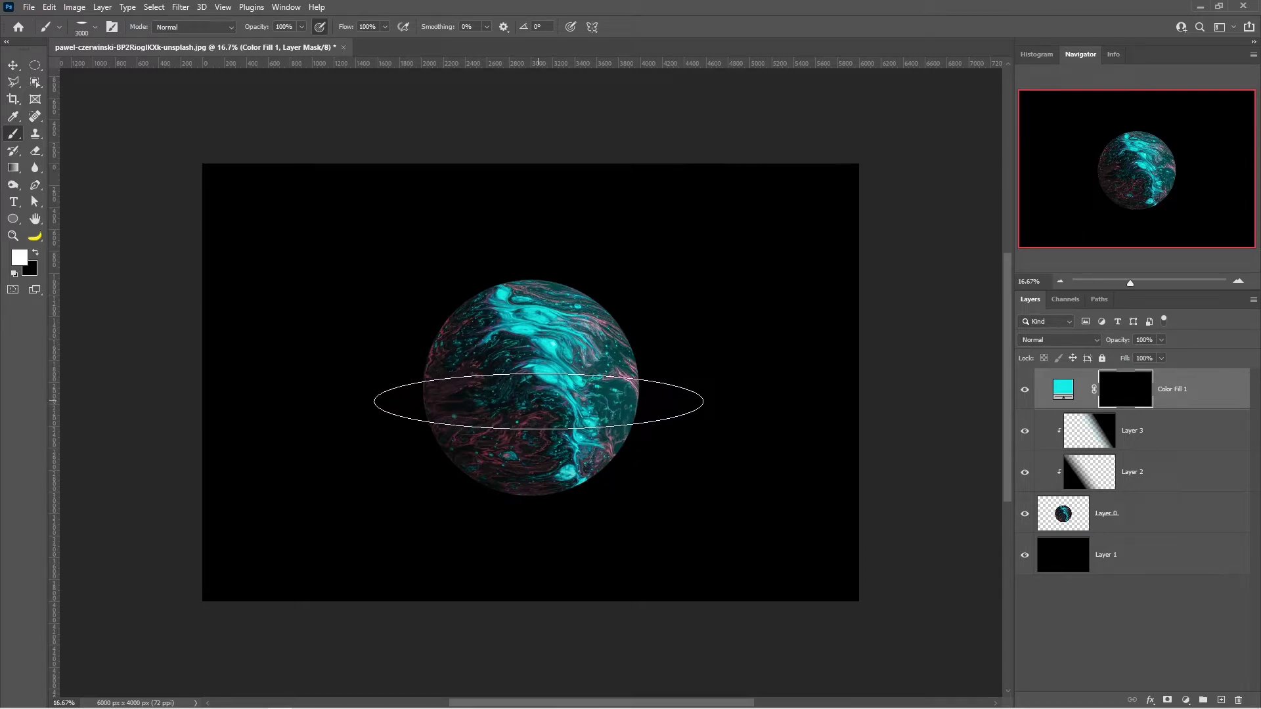
Paint a cyan ellipse across the planet, then set flow 21% with black as colour.
{"action": "left_click", "coordinate": [538, 401]}
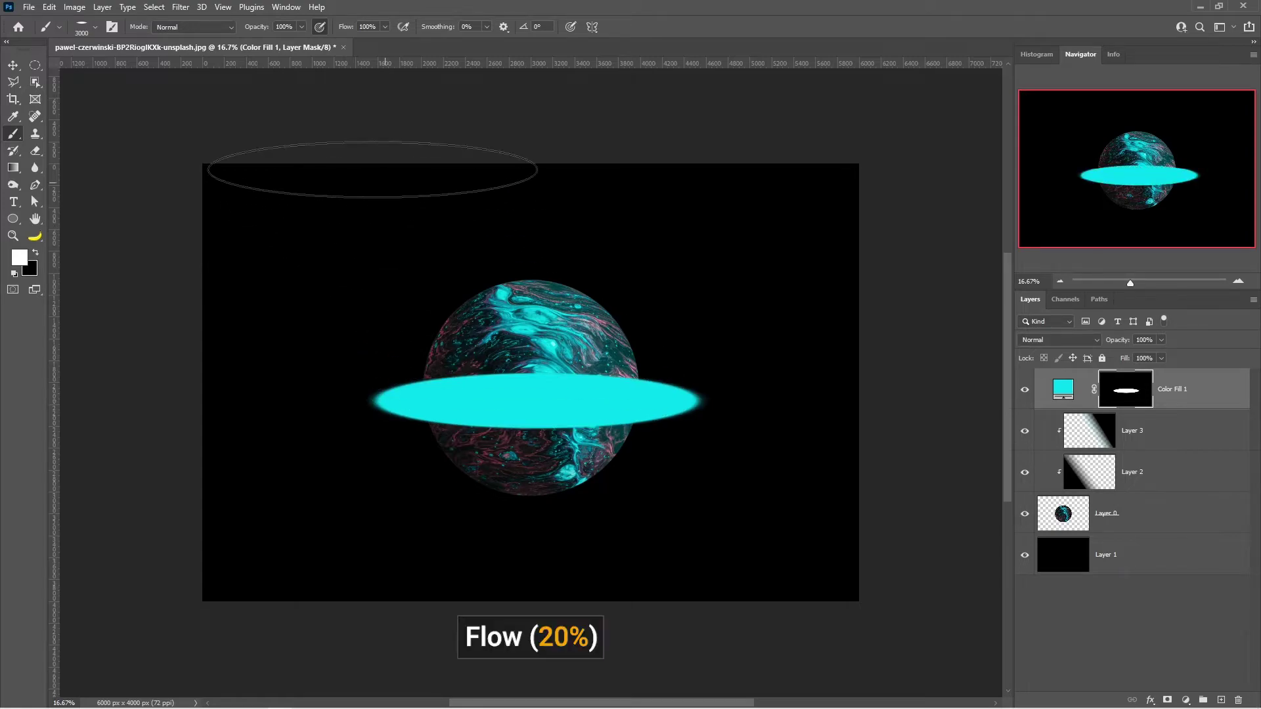
{"action": "left_click", "coordinate": [386, 27]}
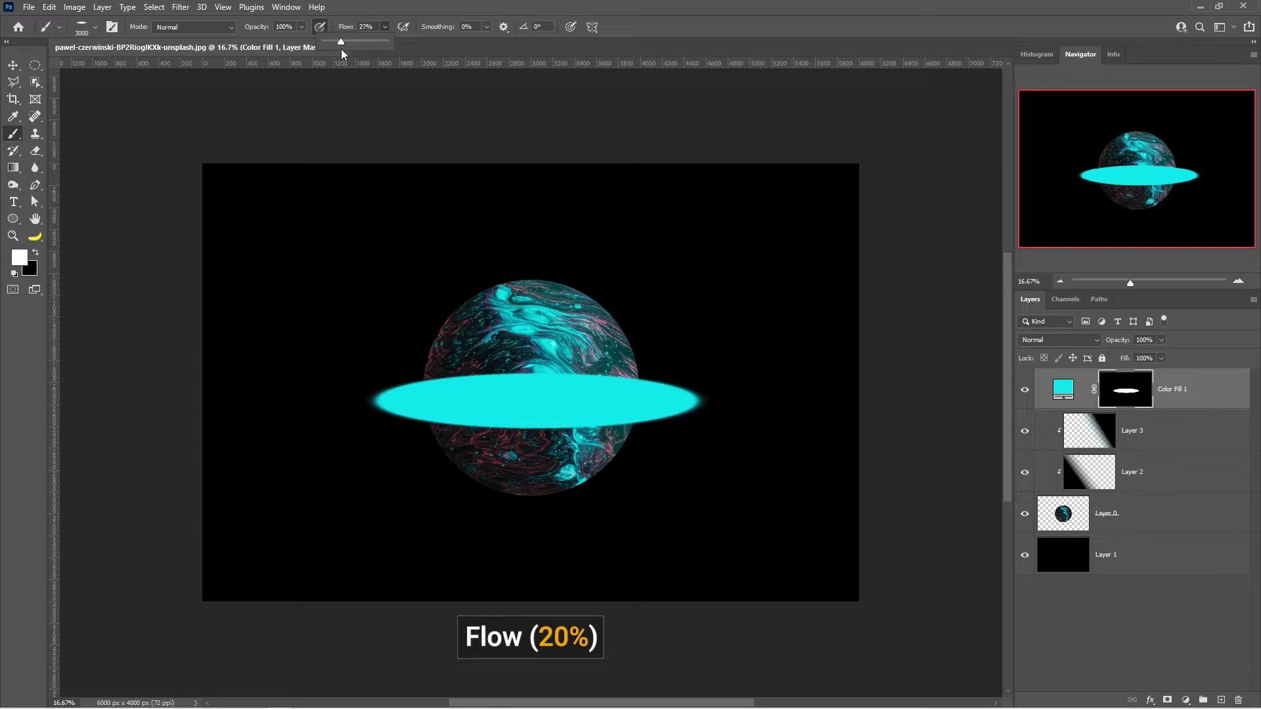
{"action": "left_click_drag", "start_coordinate": [339, 50], "coordinate": [337, 50]}
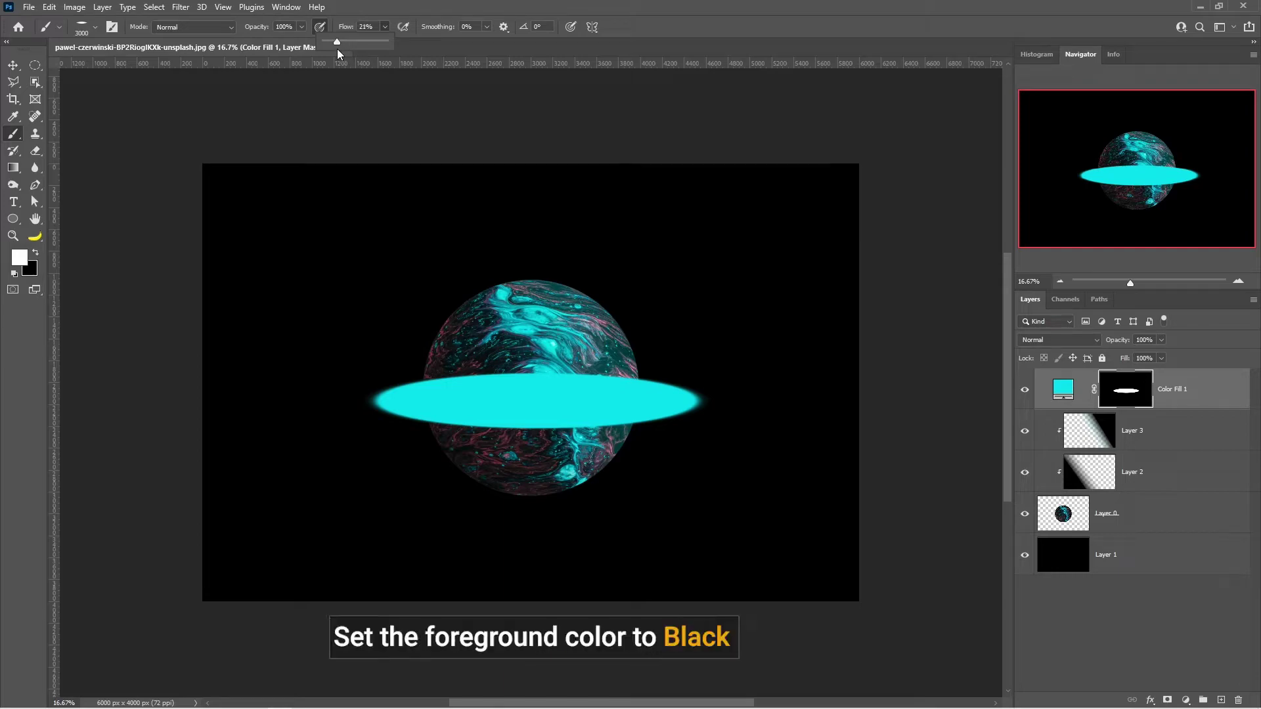
{"action": "left_click", "coordinate": [35, 254]}
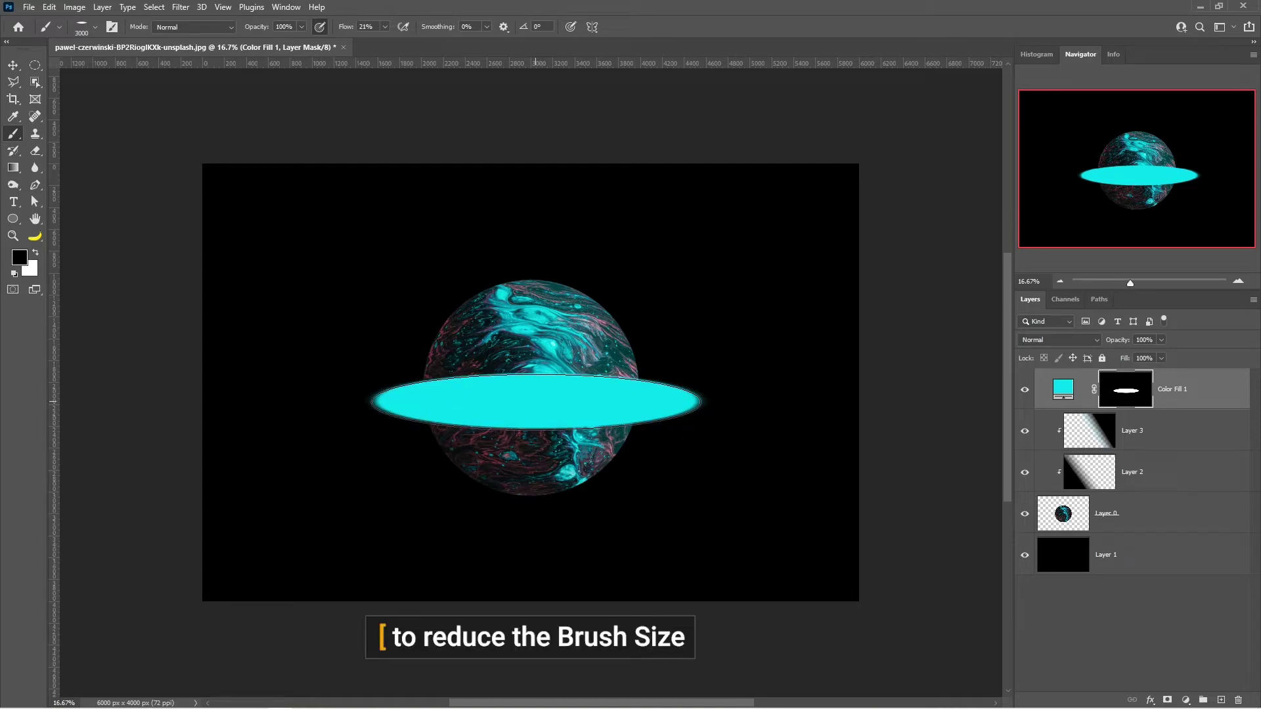
Fade out the ring's centre with black clicks using progressively smaller brushes.
{"action": "key", "text": "bracketleft"}
{"action": "key", "text": "bracketleft"}
{"action": "key", "text": "bracketleft"}
{"action": "key", "text": "bracketleft"}
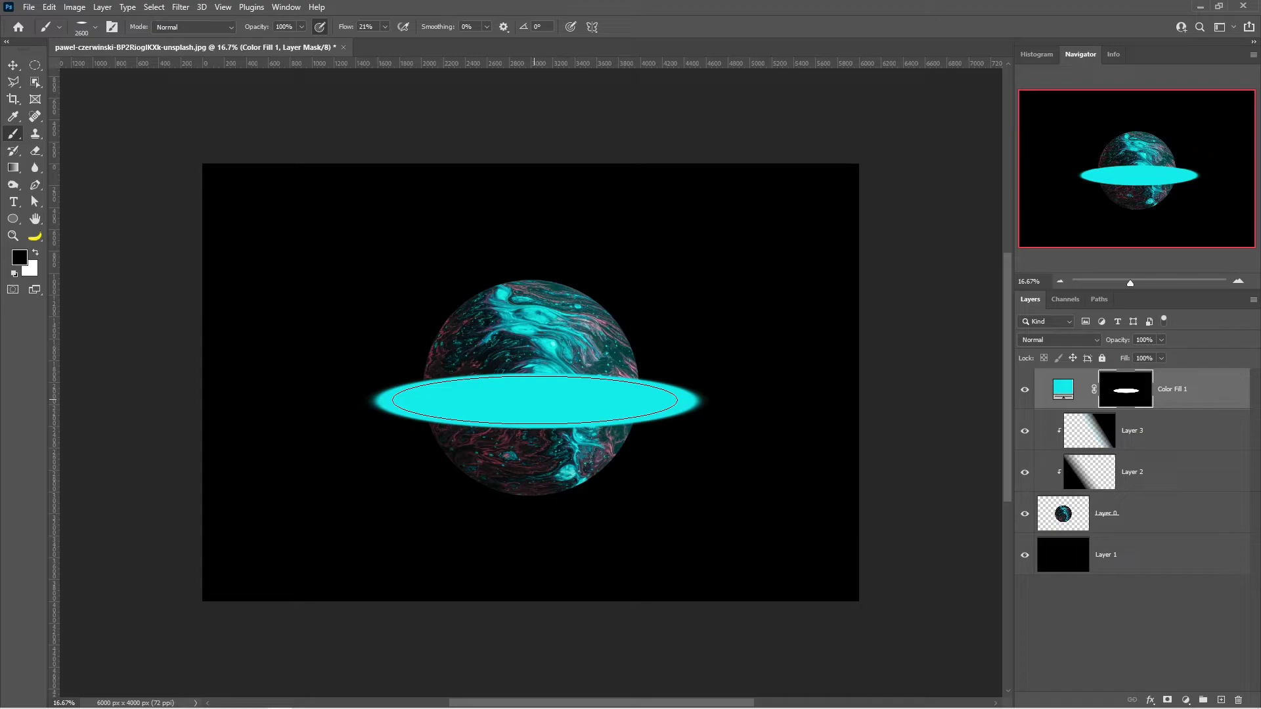
{"action": "left_click", "coordinate": [534, 400]}
{"action": "key", "text": "bracketleft"}
{"action": "key", "text": "bracketleft"}
{"action": "key", "text": "bracketleft"}
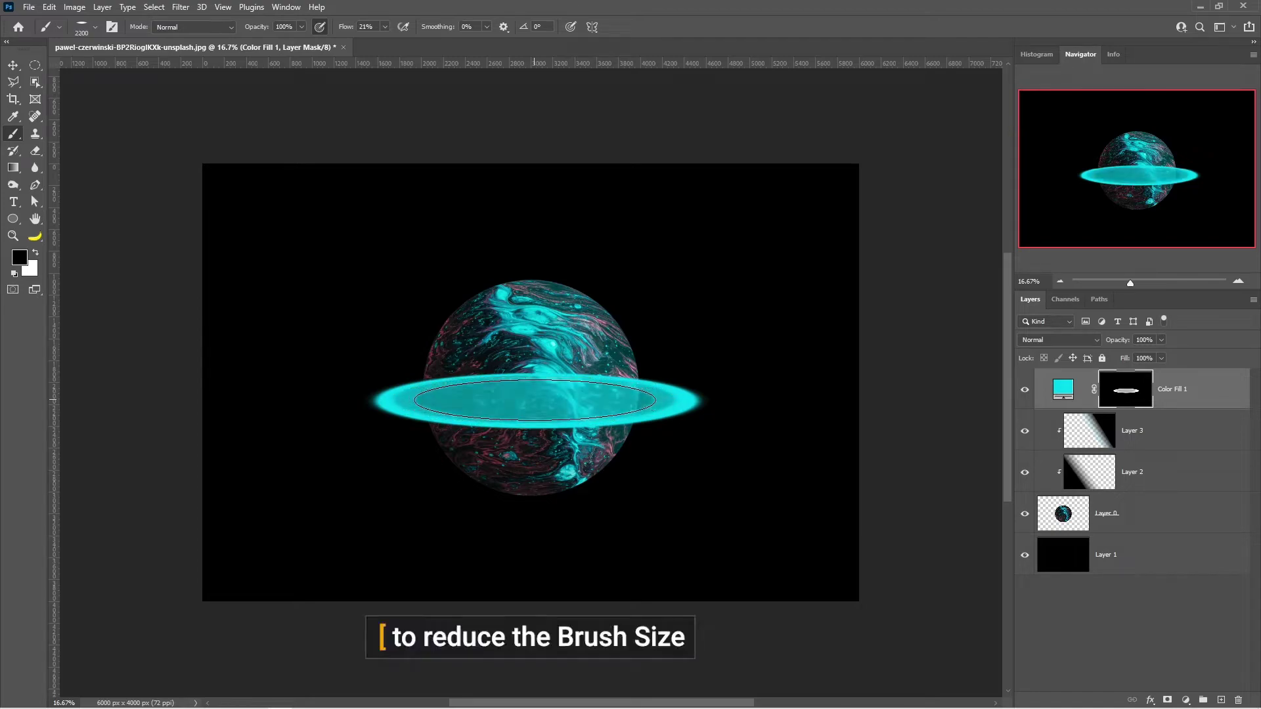
{"action": "key", "text": "bracketleft"}
{"action": "key", "text": "bracketleft"}
{"action": "key", "text": "bracketleft"}
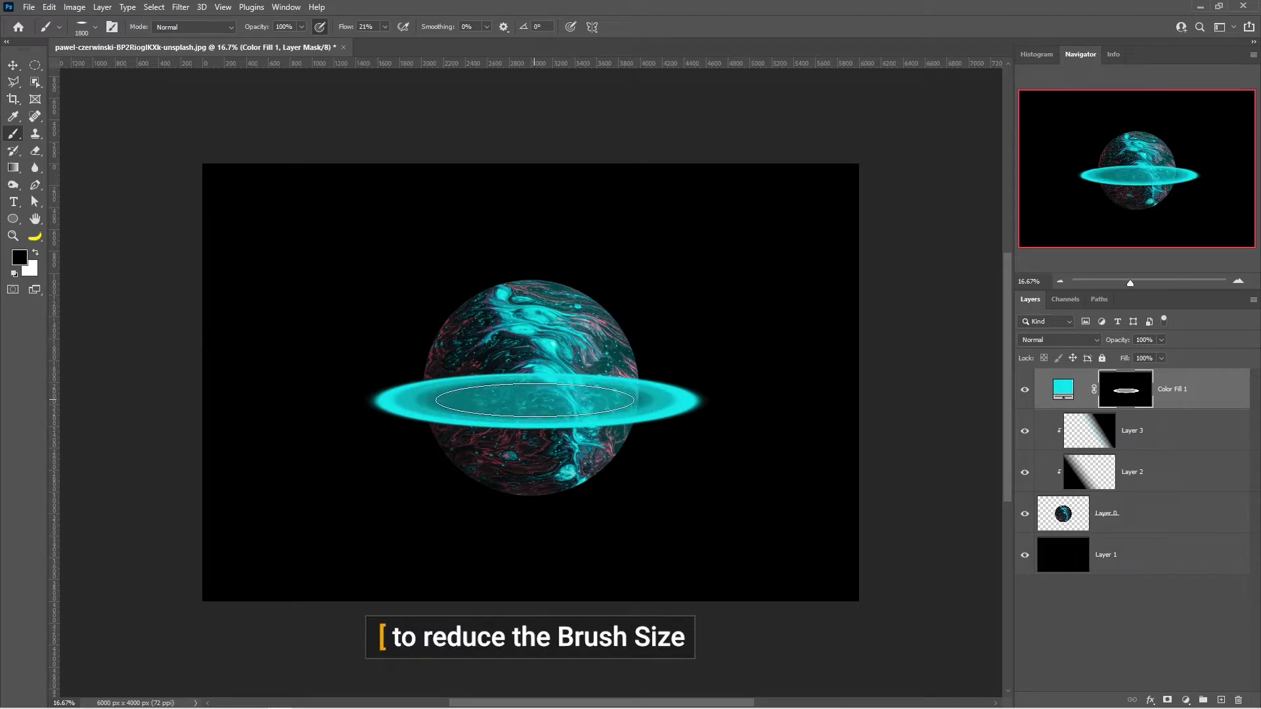
{"action": "left_click", "coordinate": [534, 400]}
{"action": "key", "text": "bracketleft"}
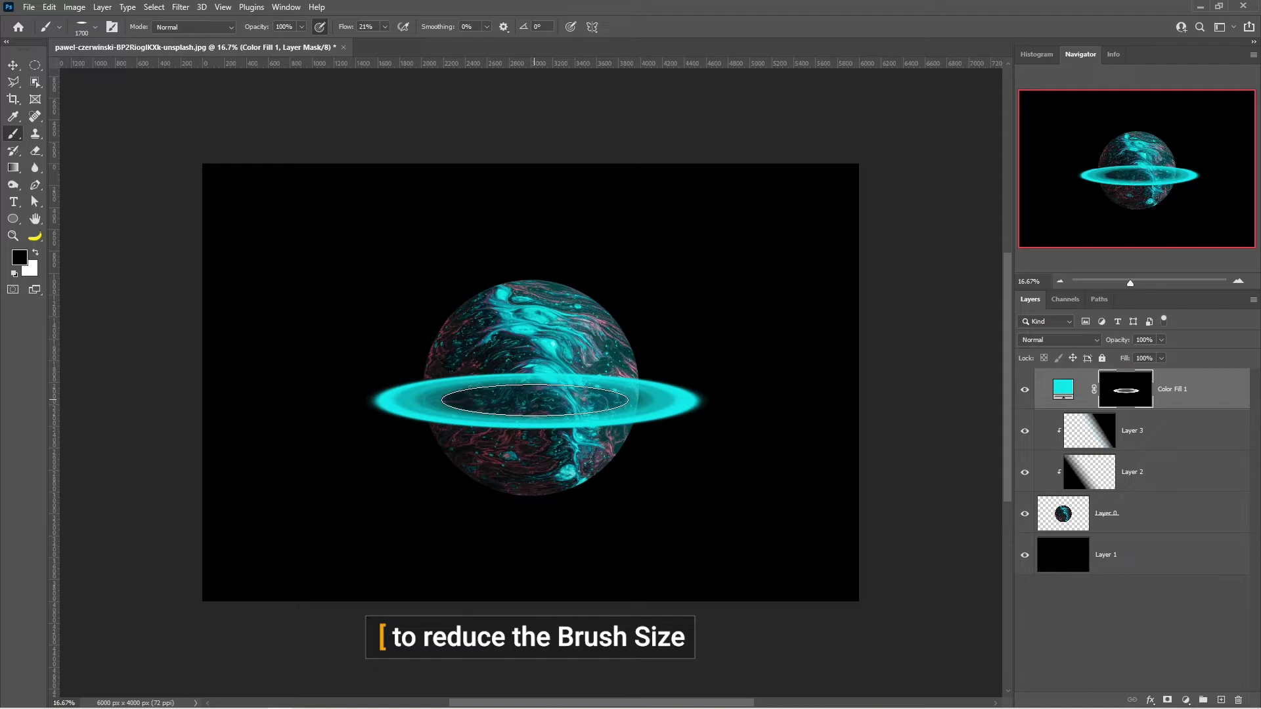
{"action": "key", "text": "v"}
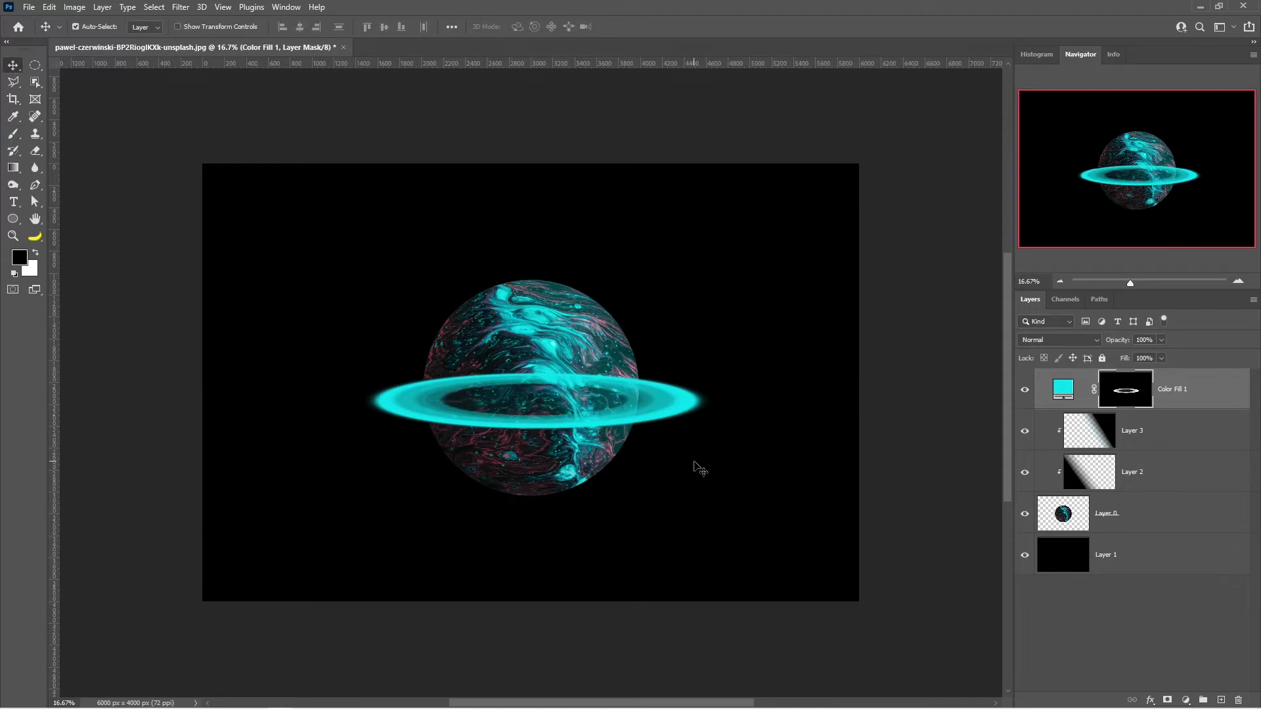
Rotate the cyan ring to about -15.44°, scale it to roughly 137% and reposition it.
{"action": "key", "text": "ctrl+t"}
{"action": "left_click_drag", "start_coordinate": [720, 436], "coordinate": [719, 388]}
{"action": "left_click_drag", "start_coordinate": [695, 326], "coordinate": [749, 299]}
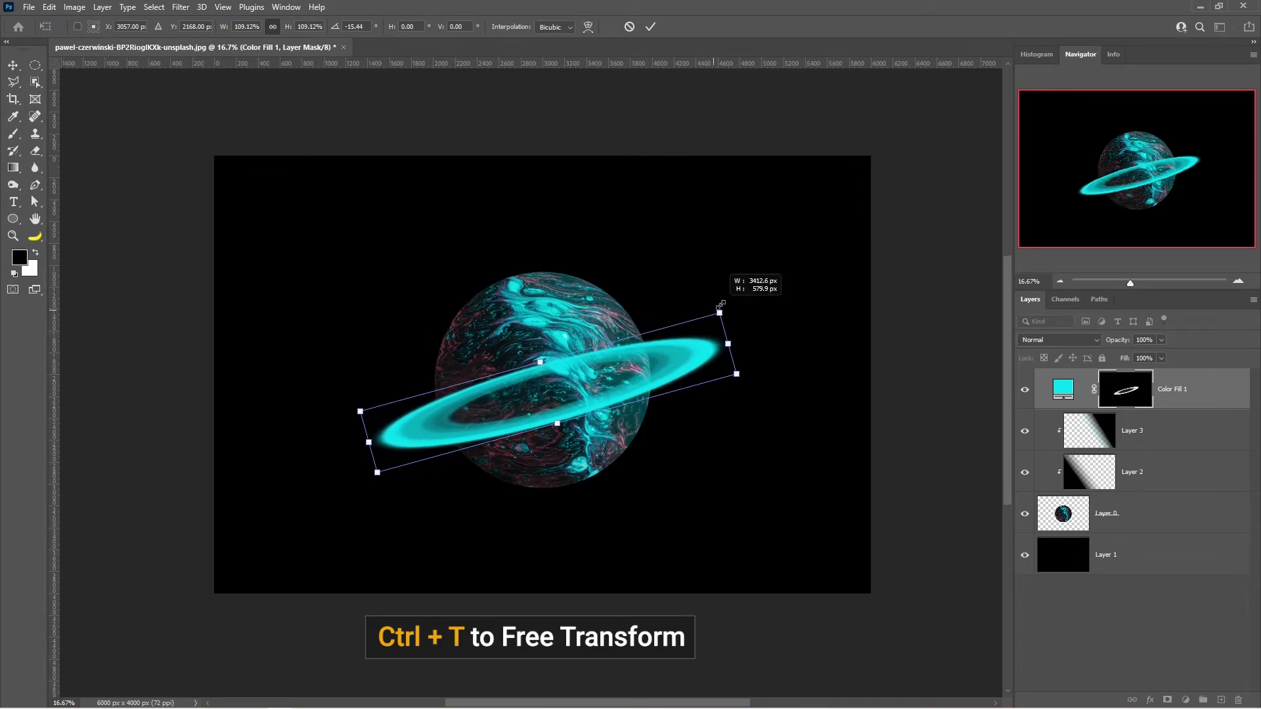
{"action": "left_click_drag", "start_coordinate": [668, 355], "coordinate": [674, 354]}
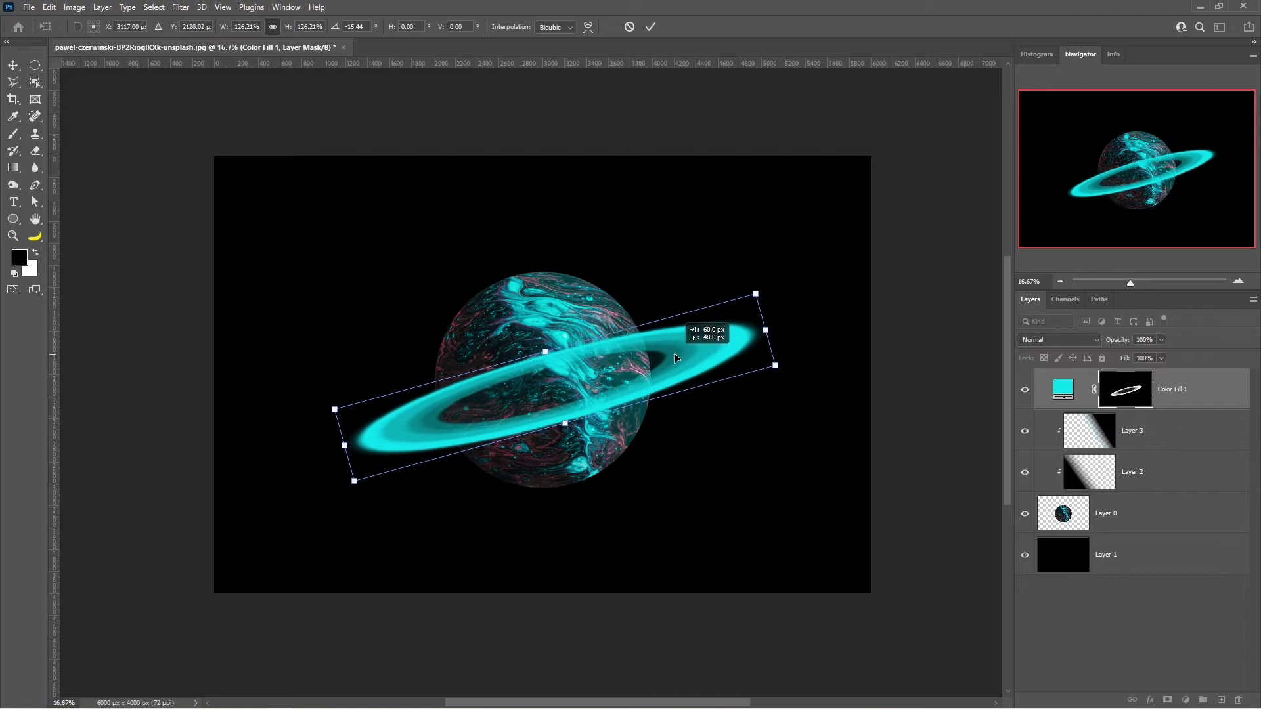
{"action": "left_click_drag", "start_coordinate": [755, 299], "coordinate": [773, 283]}
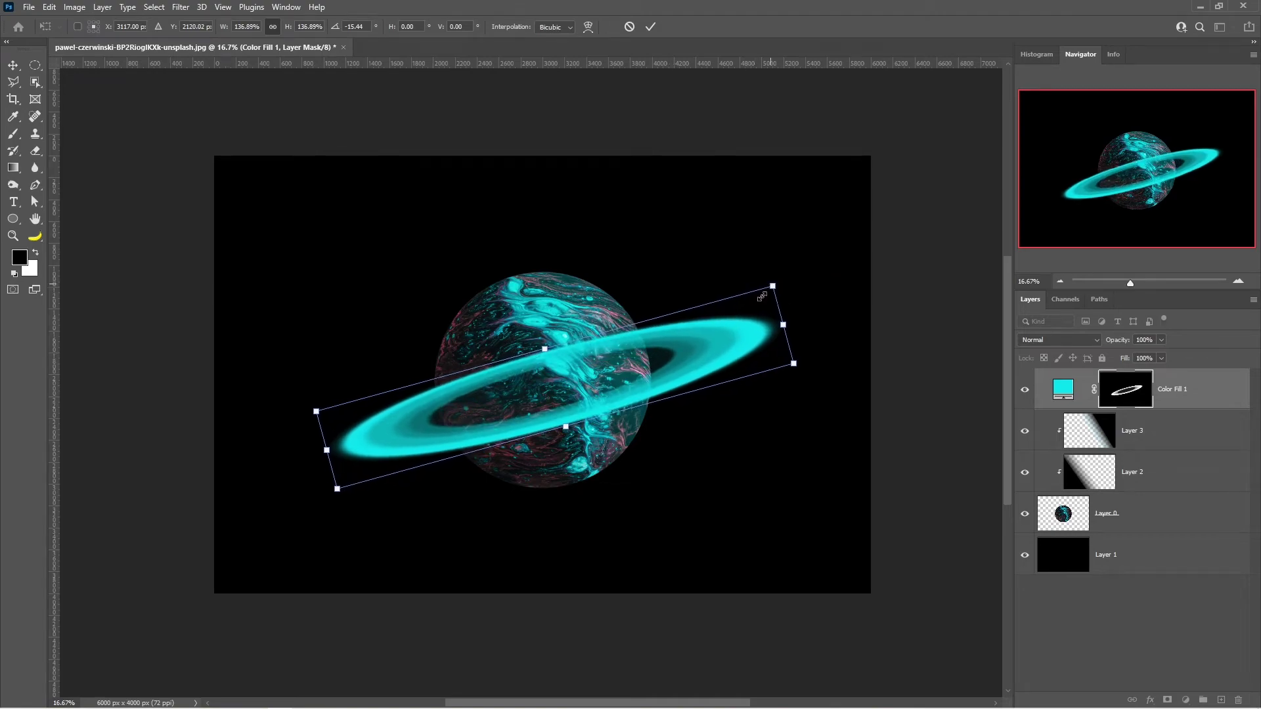
{"action": "left_click_drag", "start_coordinate": [722, 361], "coordinate": [713, 365]}
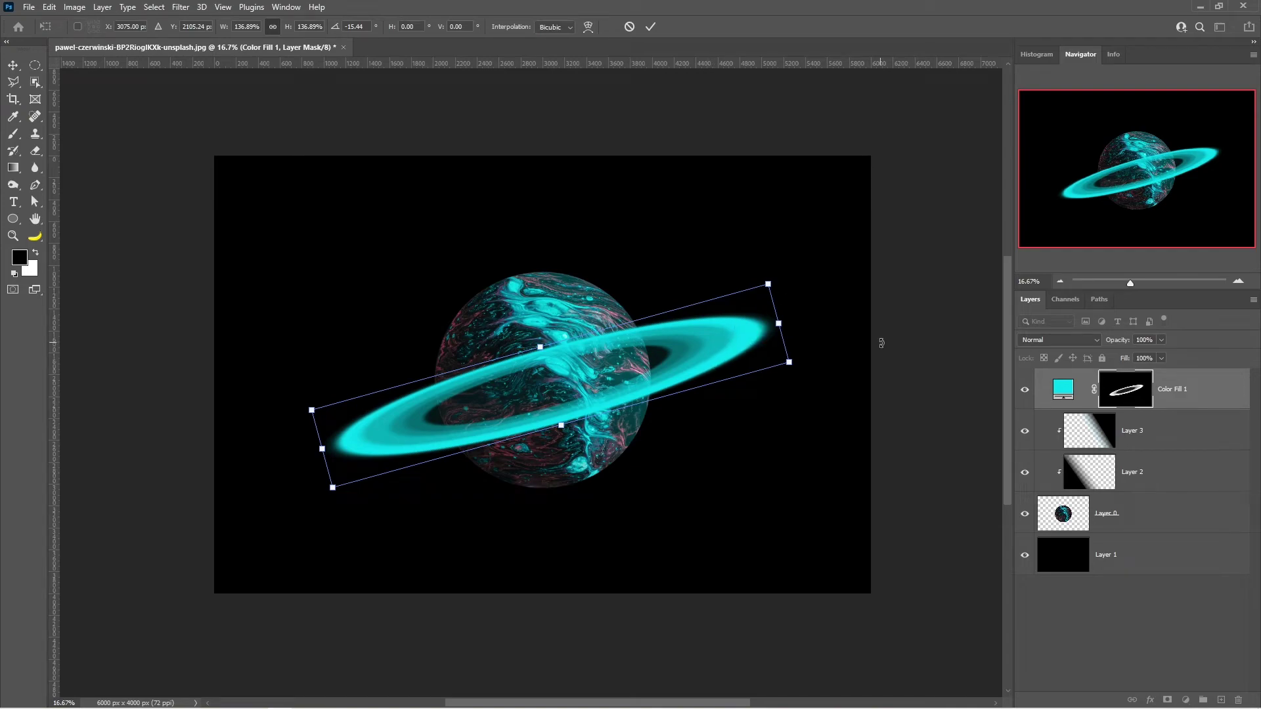
{"action": "left_click", "coordinate": [651, 26]}
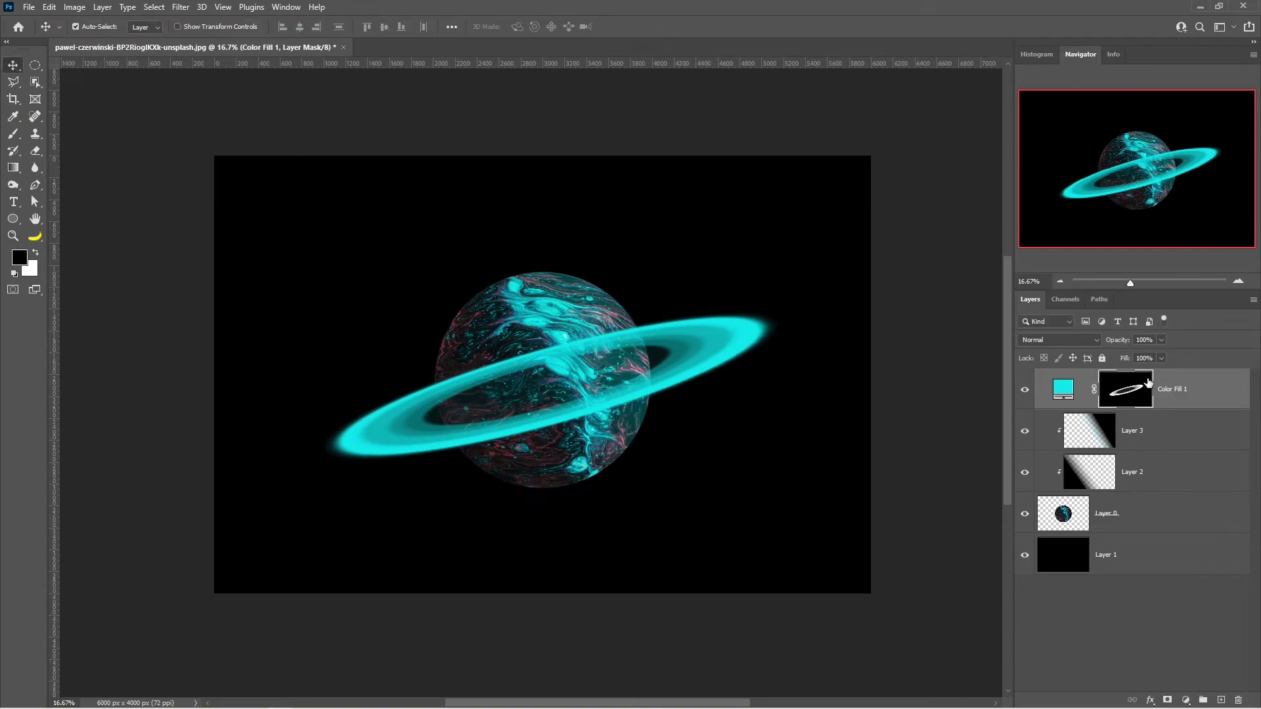
Reset the brush to a soft round 165 px tip at 100% flow.
{"action": "key", "text": "b"}
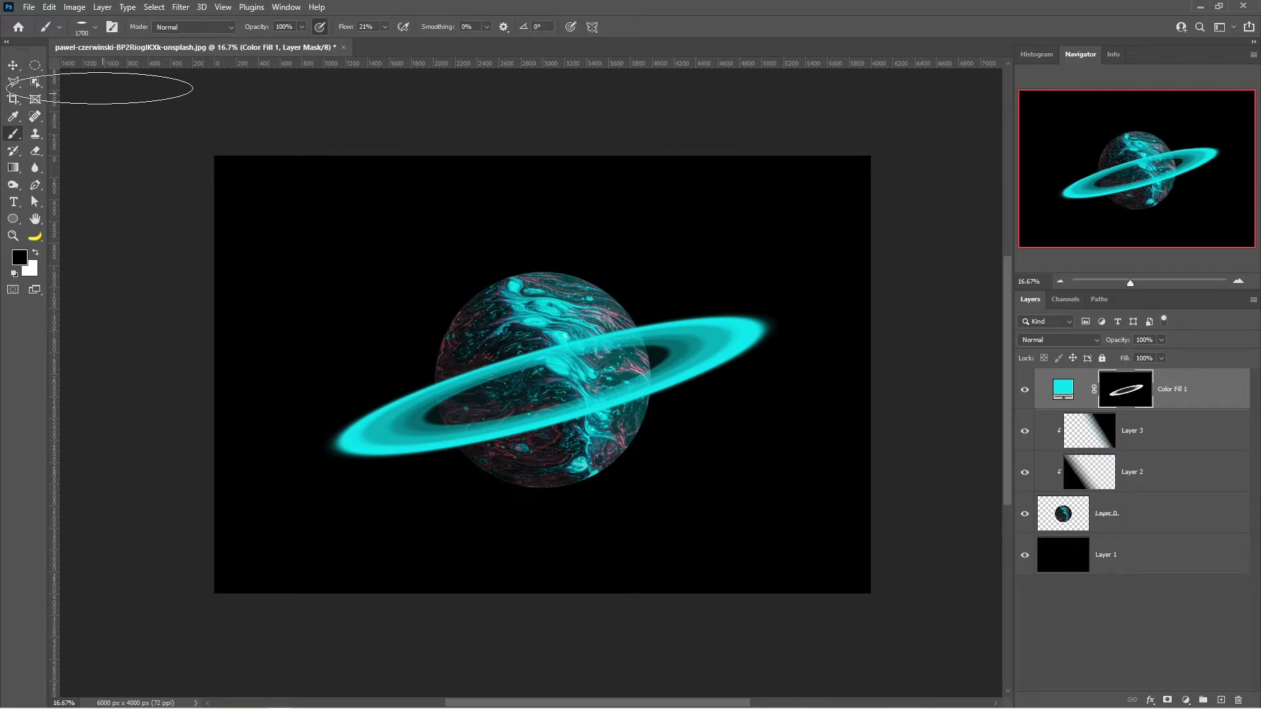
{"action": "left_click", "coordinate": [83, 32]}
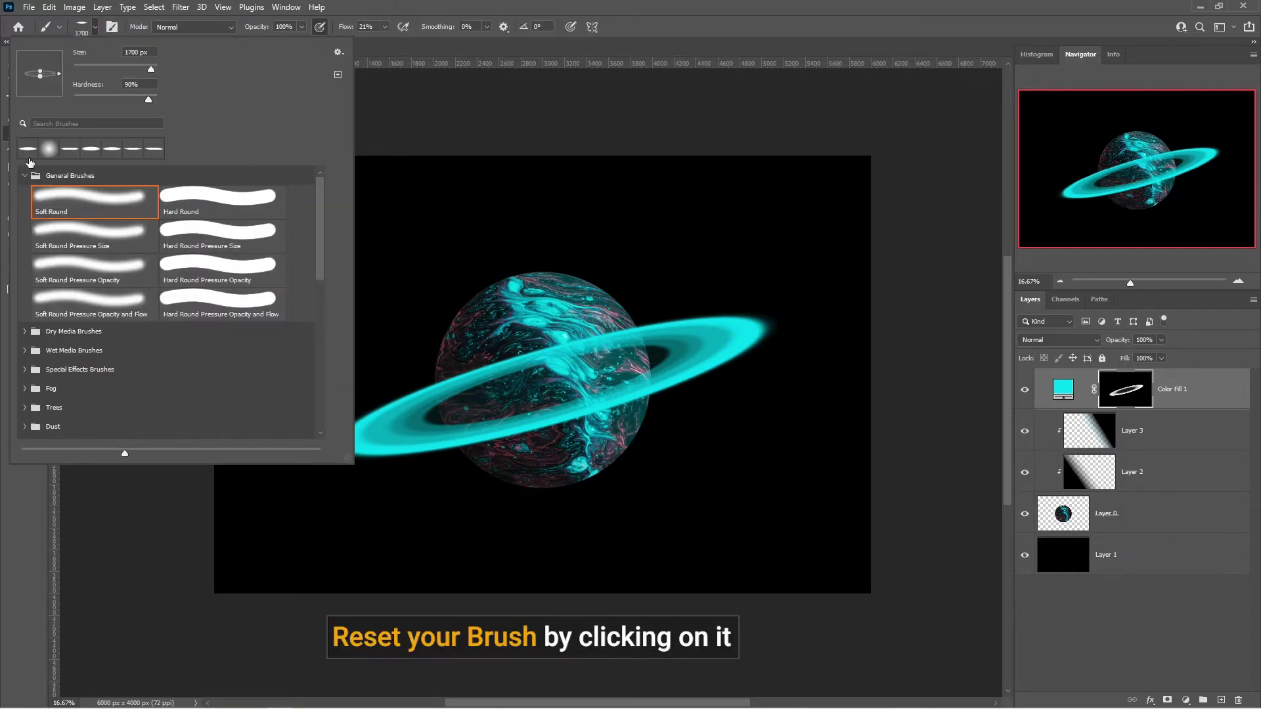
{"action": "left_click", "coordinate": [56, 208]}
{"action": "left_click_drag", "start_coordinate": [152, 68], "coordinate": [129, 69]}
{"action": "left_click", "coordinate": [386, 27]}
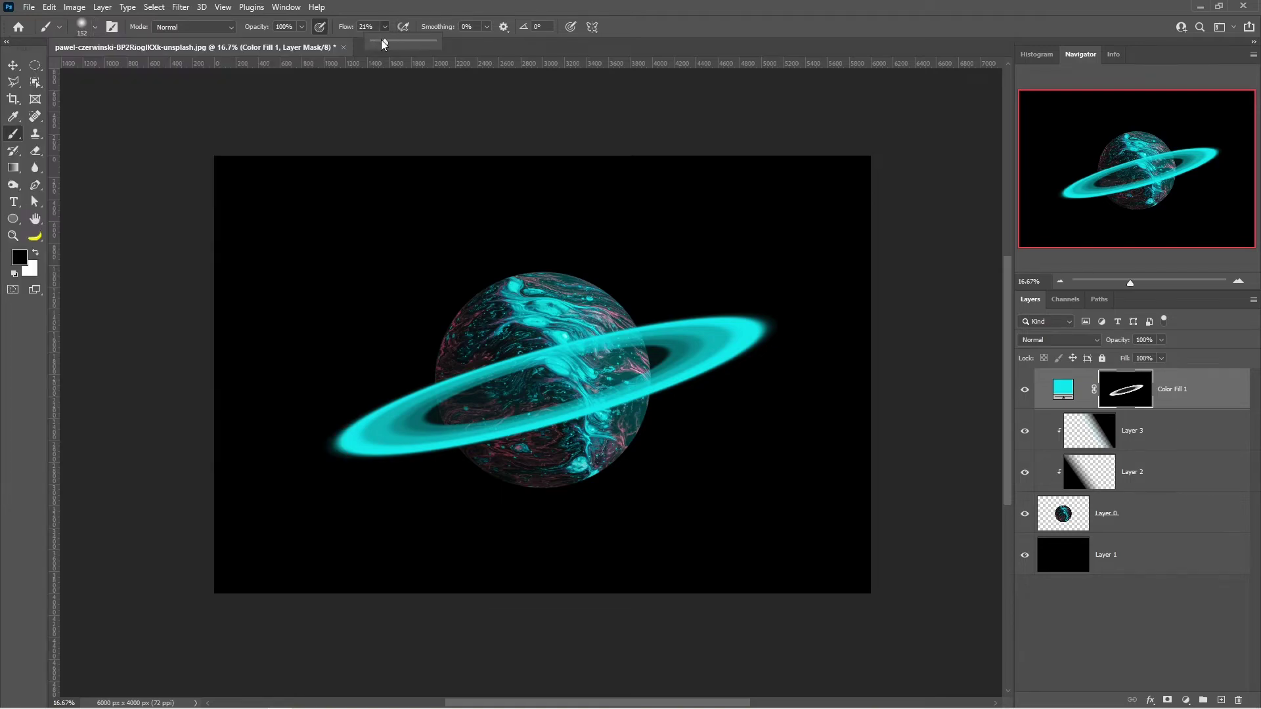
{"action": "left_click_drag", "start_coordinate": [382, 41], "coordinate": [491, 41]}
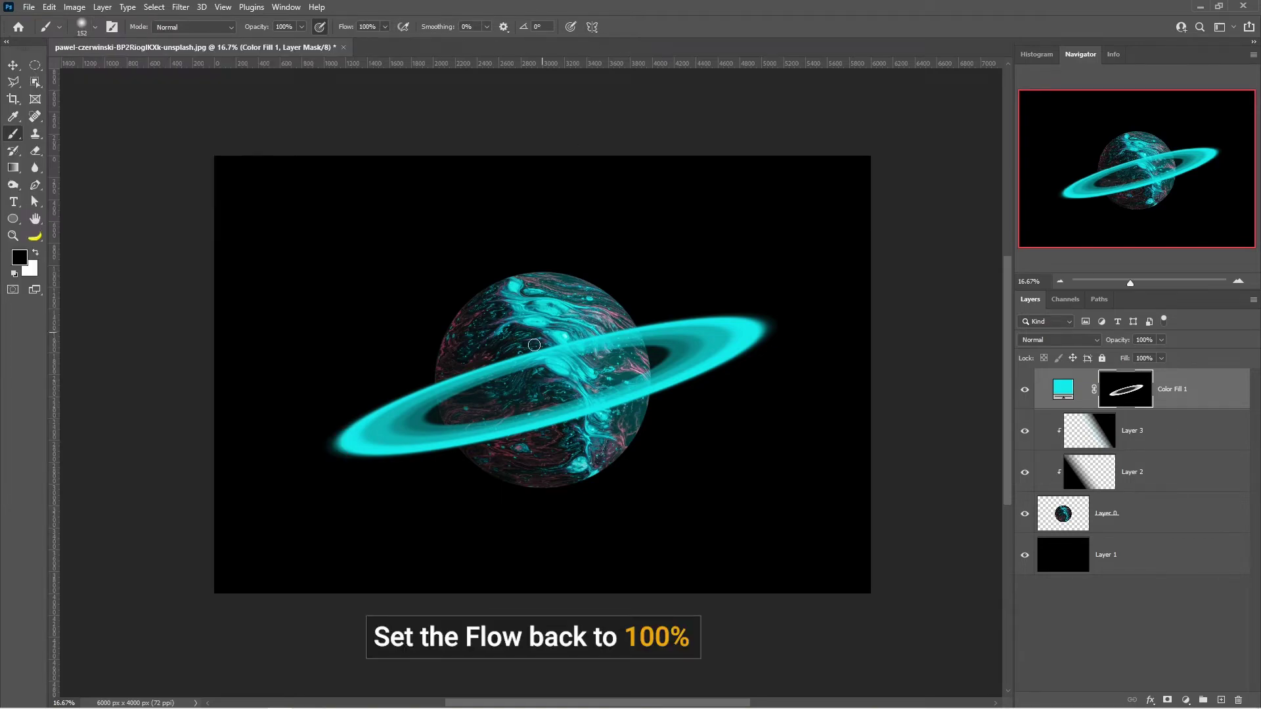
Load the planet selection and paint out the ring behind the planet, then deselect.
{"action": "left_click_drag", "start_coordinate": [504, 365], "coordinate": [520, 377]}
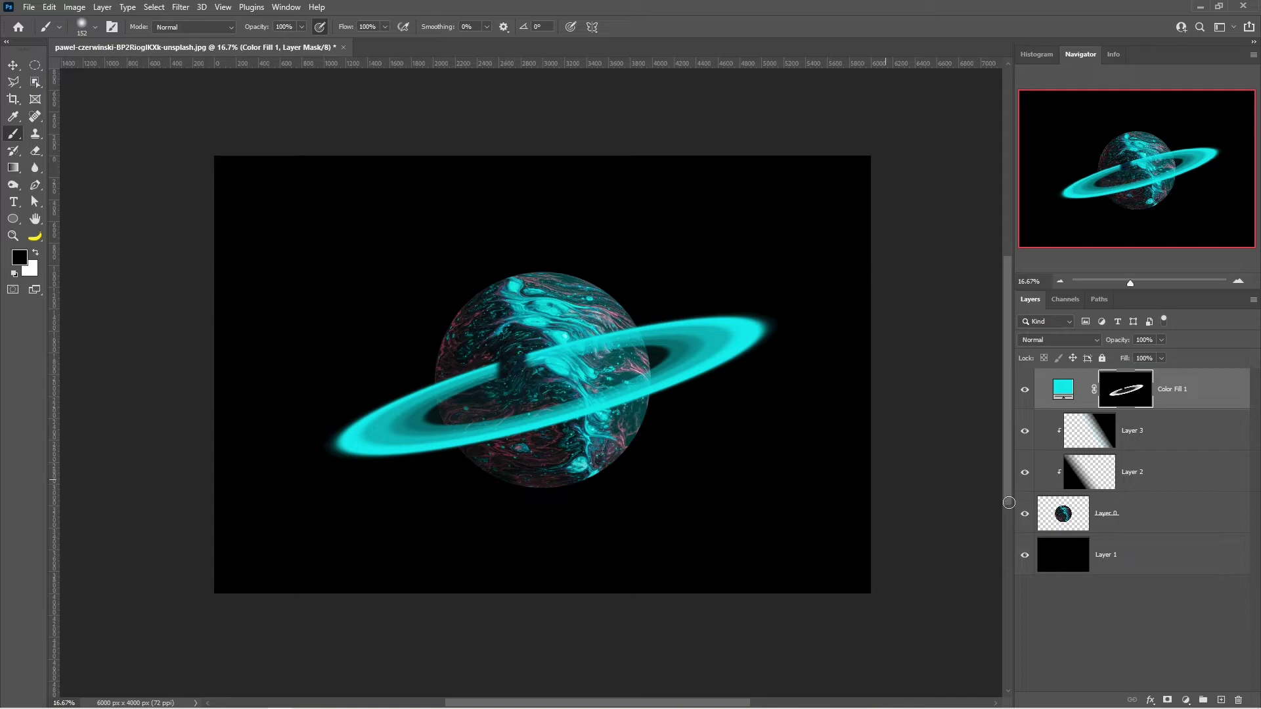
{"action": "left_click", "coordinate": [1058, 511], "text": "ctrl"}
{"action": "mouse_move", "coordinate": [529, 332]}
{"action": "left_mouse_down"}
{"action": "mouse_move", "coordinate": [636, 336]}
{"action": "mouse_move", "coordinate": [457, 371]}
{"action": "mouse_move", "coordinate": [472, 386]}
{"action": "left_mouse_up"}
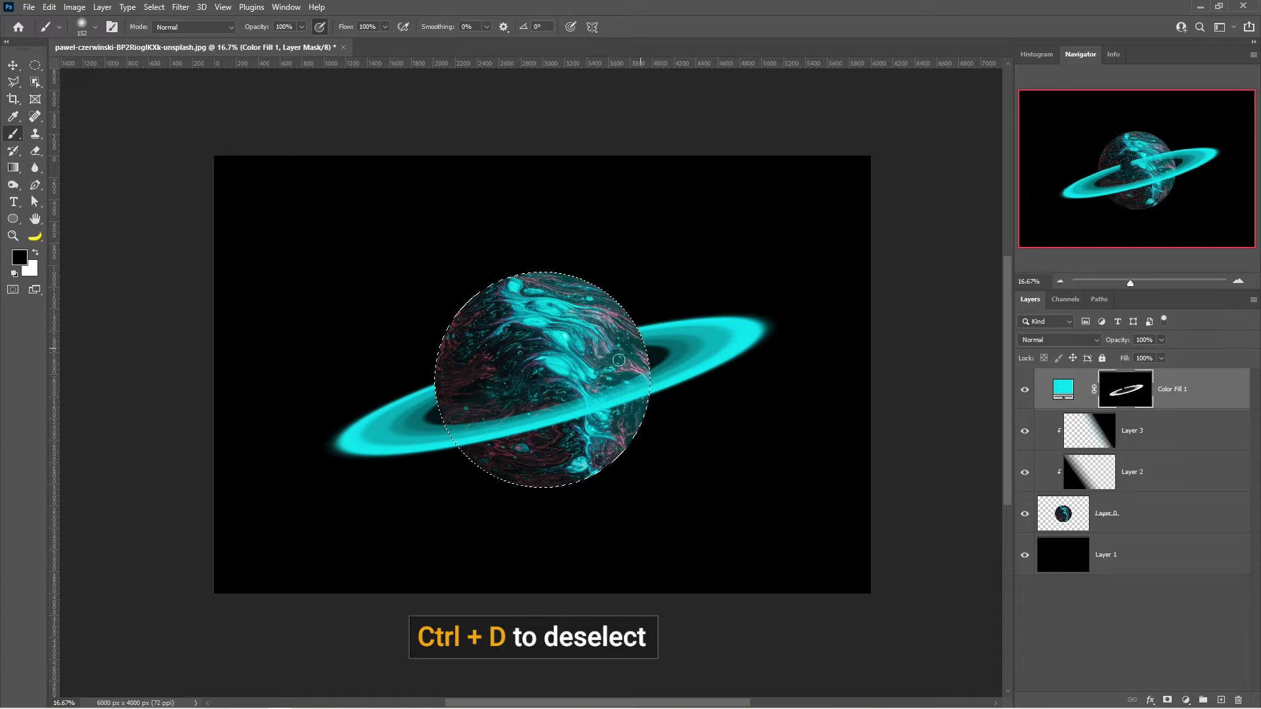
{"action": "key", "text": "ctrl+d"}
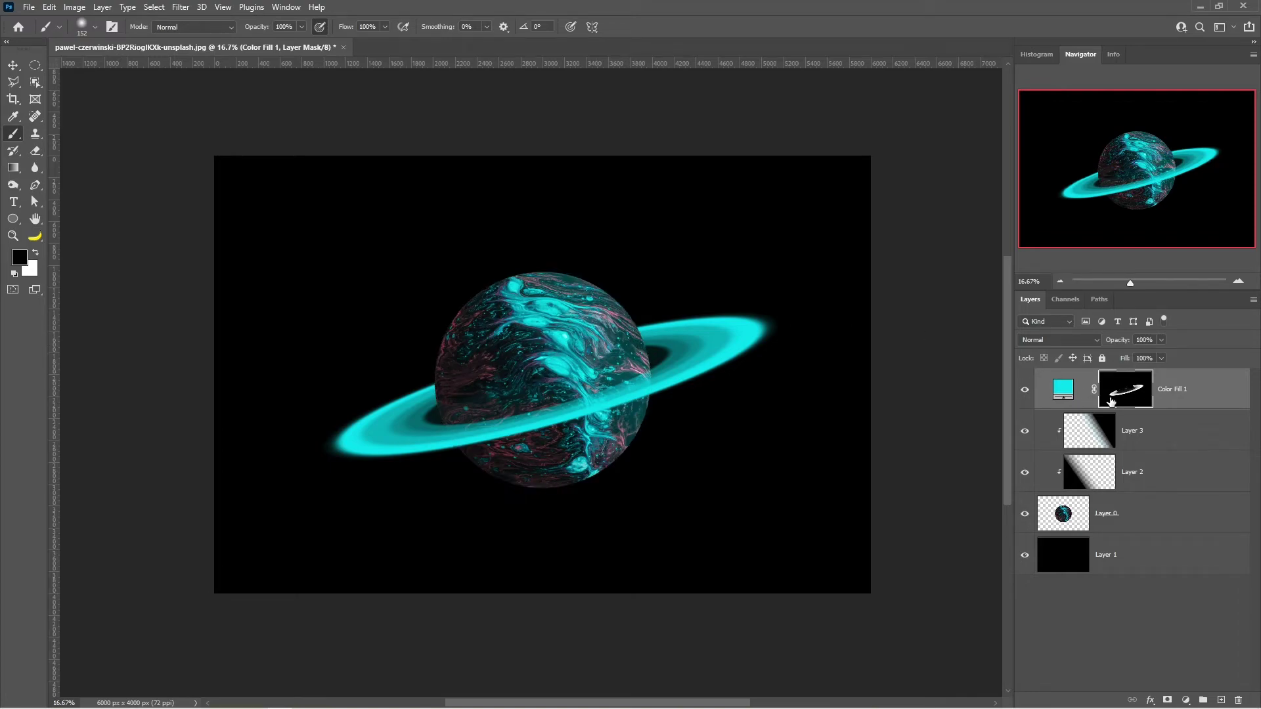
Duplicate Color Fill 1, place the copy below the original and clip it to the planet.
{"action": "key", "text": "ctrl+2"}
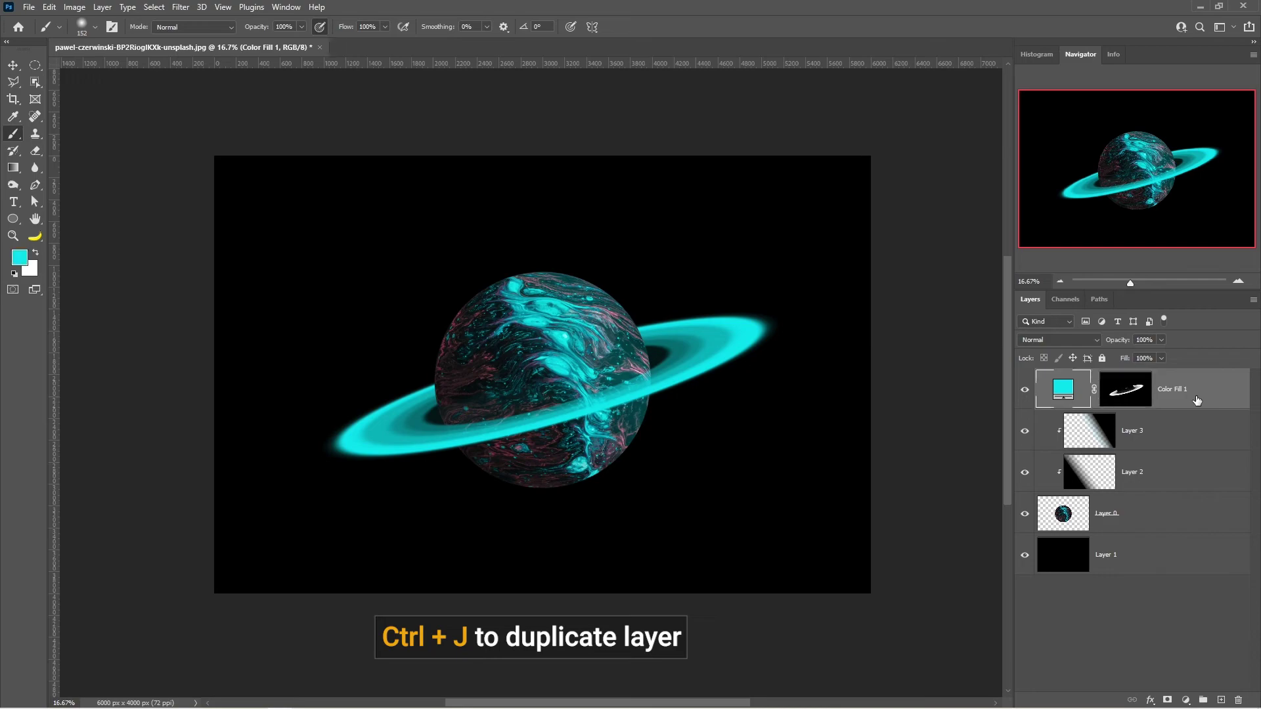
{"action": "key", "text": "ctrl+j"}
{"action": "left_click_drag", "start_coordinate": [1198, 436], "coordinate": [1196, 435]}
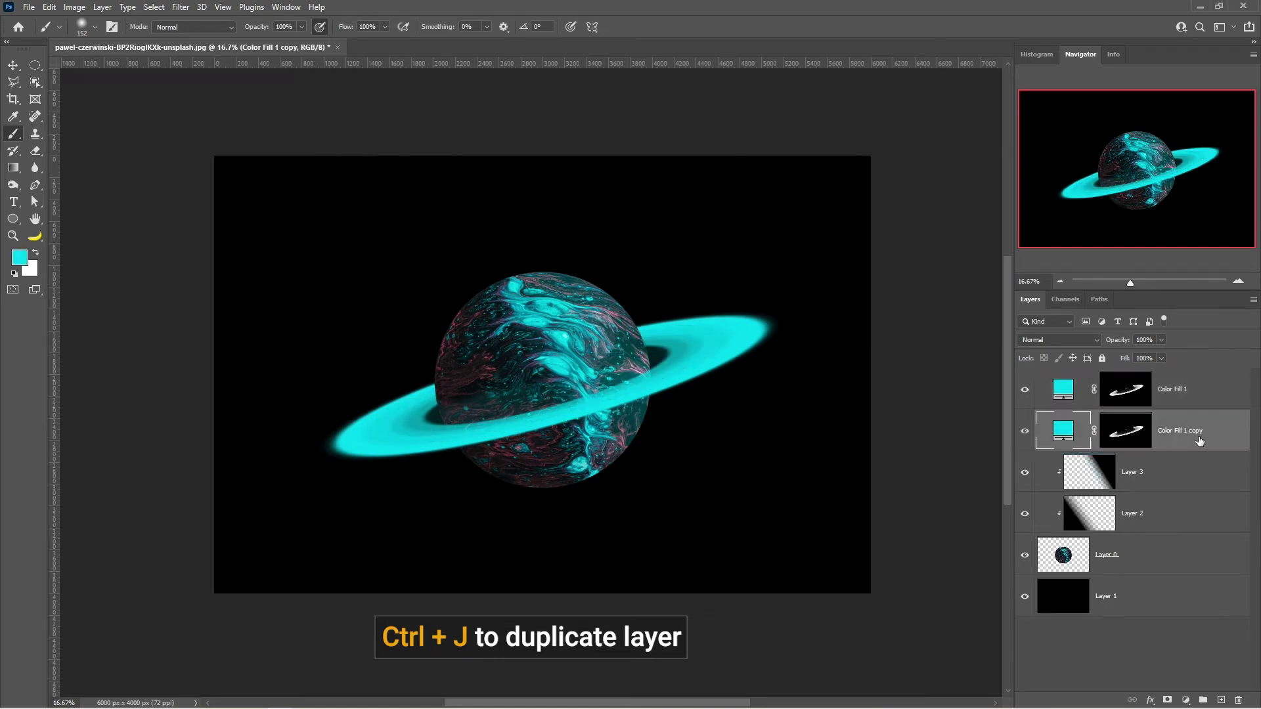
{"action": "right_click", "coordinate": [1218, 419]}
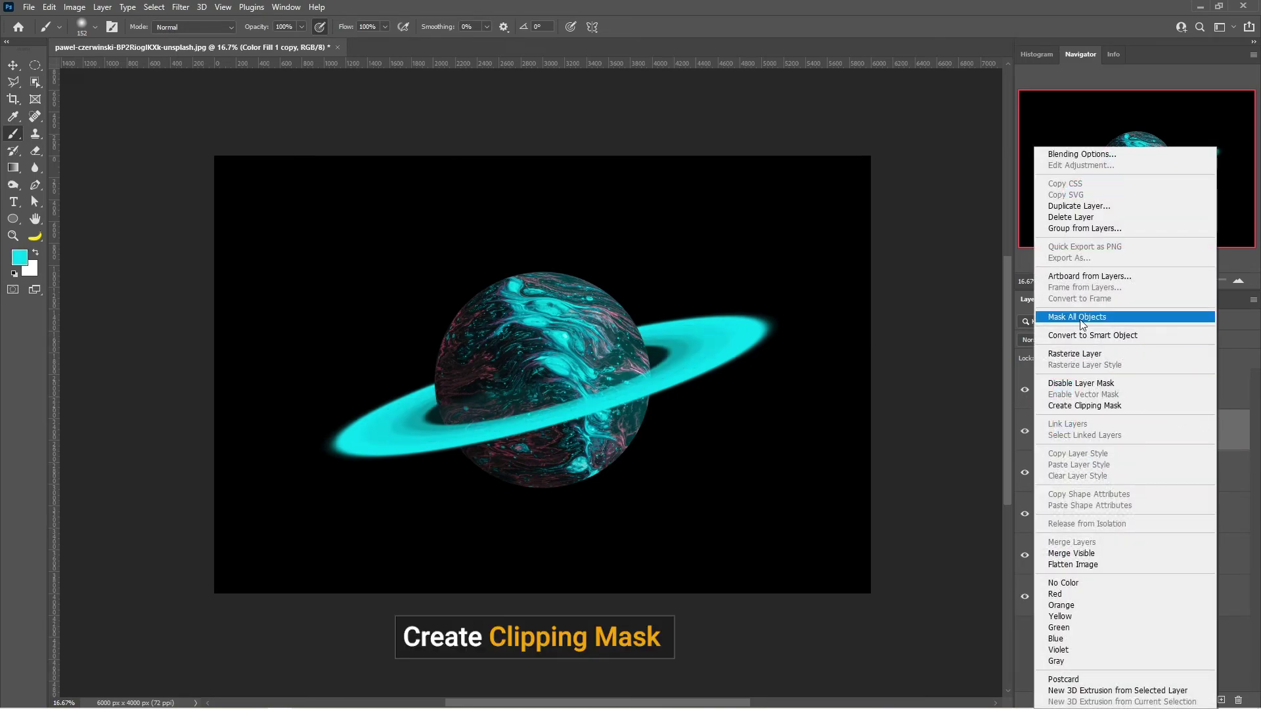
{"action": "left_click", "coordinate": [1077, 407]}
Replace the copy's mask with a new mask inverted to black.
{"action": "left_click", "coordinate": [1161, 439]}
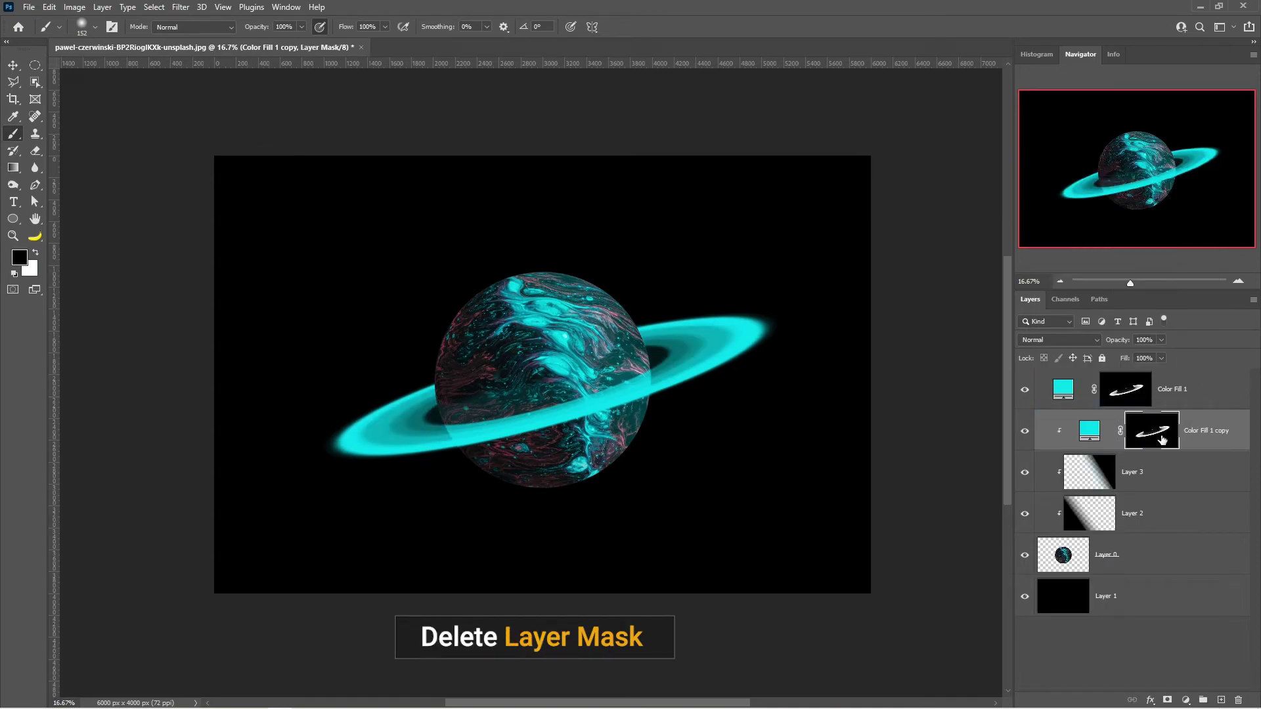
{"action": "right_click", "coordinate": [1161, 439]}
{"action": "left_click", "coordinate": [1167, 462]}
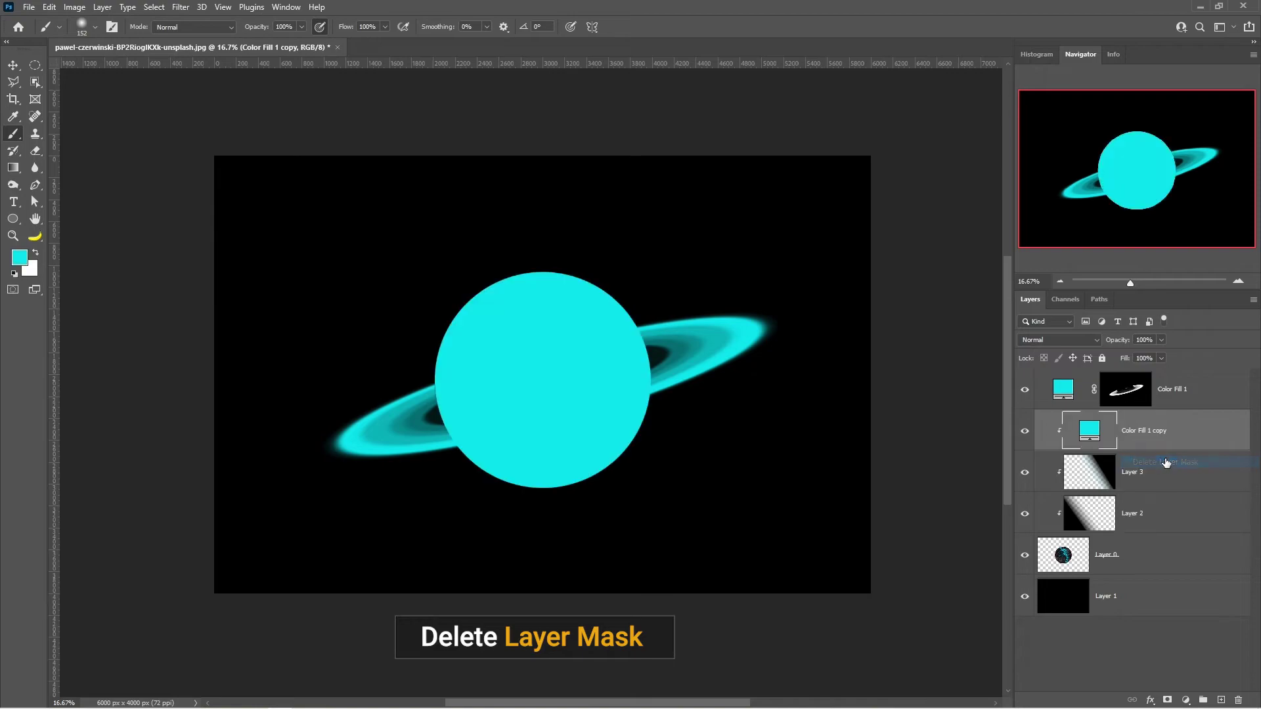
{"action": "left_click", "coordinate": [1167, 702]}
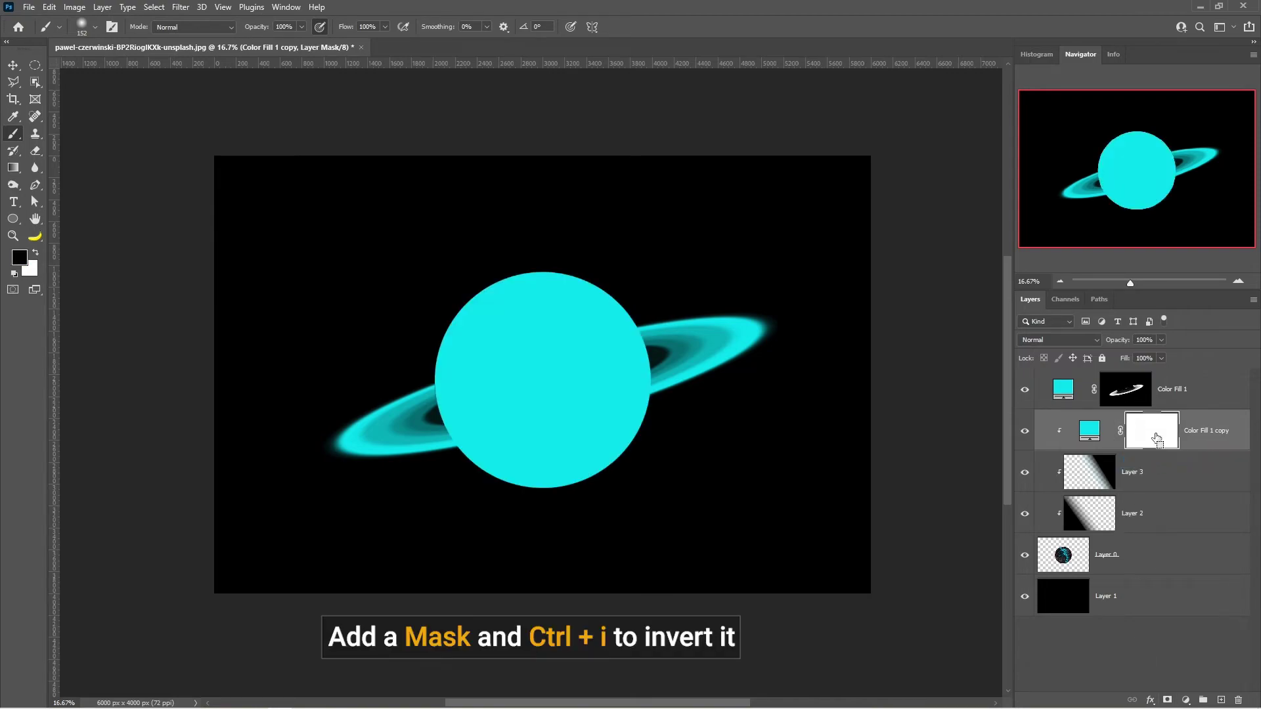
{"action": "key", "text": "ctrl+i"}
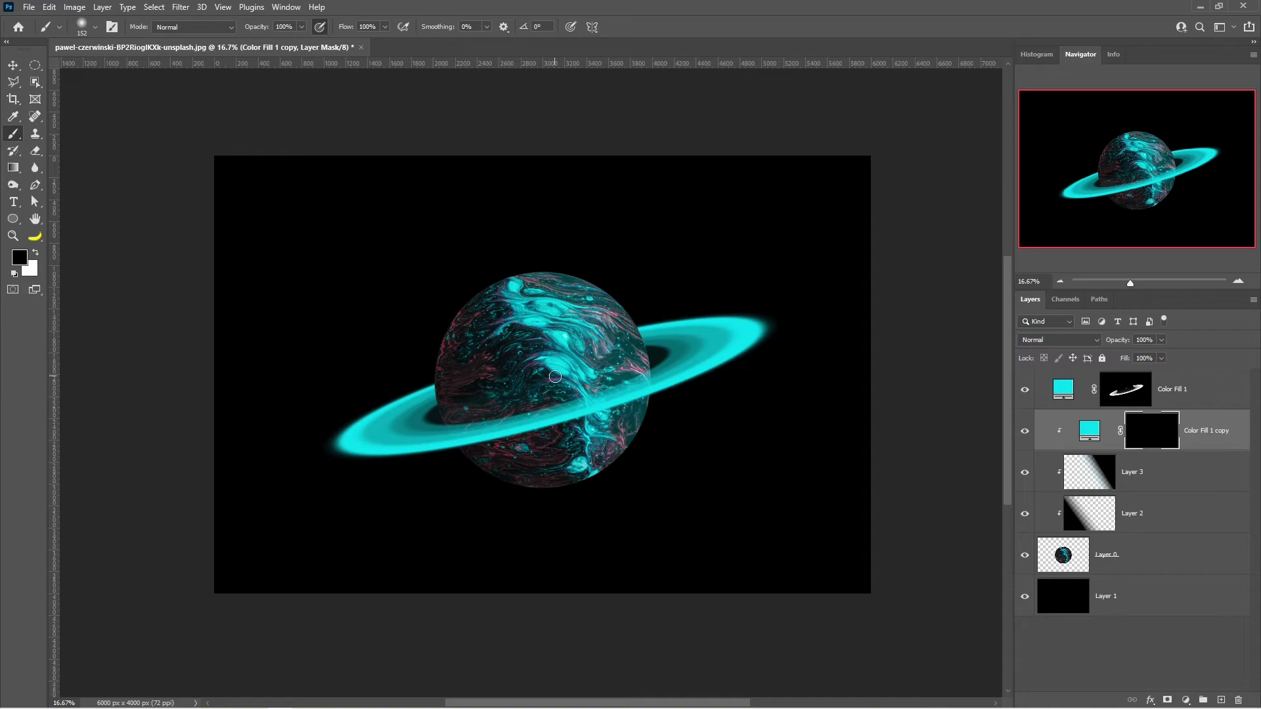
With a Soft Round brush at 11% flow, paint white on the copy's mask along the front ring.
{"action": "left_click", "coordinate": [93, 29]}
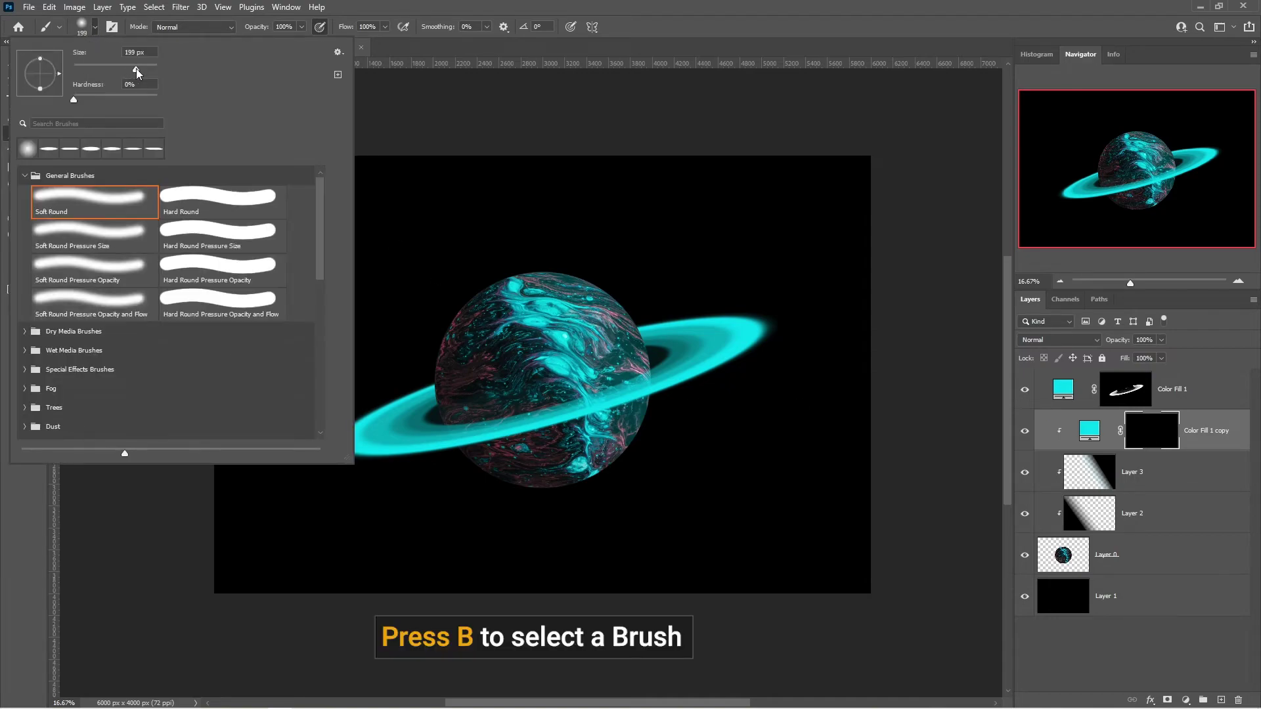
{"action": "left_click", "coordinate": [385, 26]}
{"action": "left_click_drag", "start_coordinate": [385, 41], "coordinate": [351, 44]}
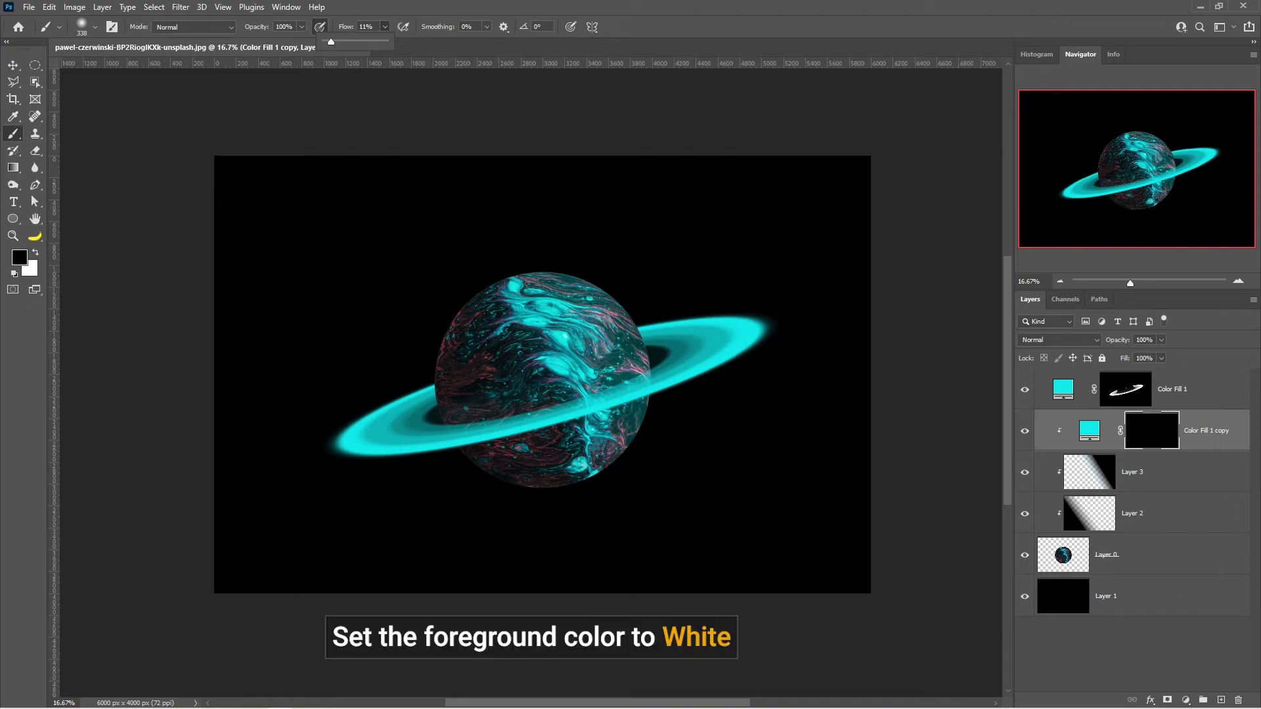
{"action": "left_click", "coordinate": [36, 254]}
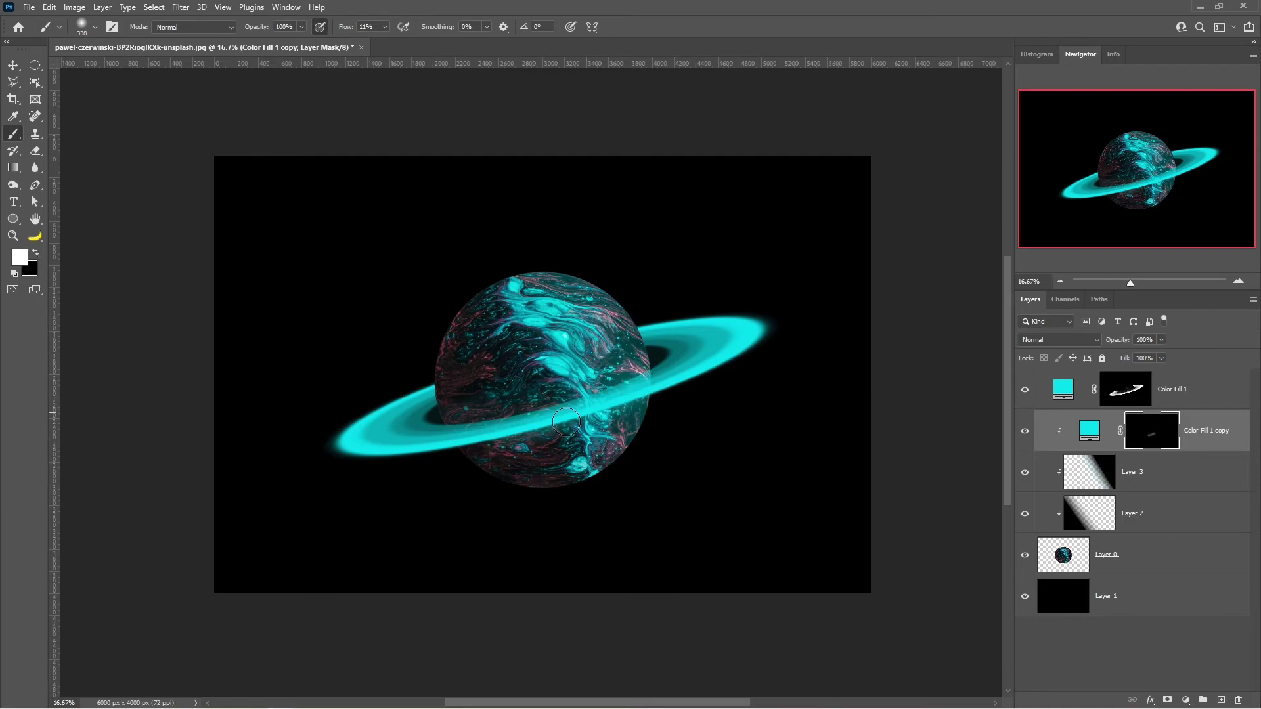
{"action": "mouse_move", "coordinate": [566, 418]}
{"action": "left_mouse_down"}
{"action": "mouse_move", "coordinate": [470, 450]}
{"action": "mouse_move", "coordinate": [624, 392]}
{"action": "left_mouse_up"}
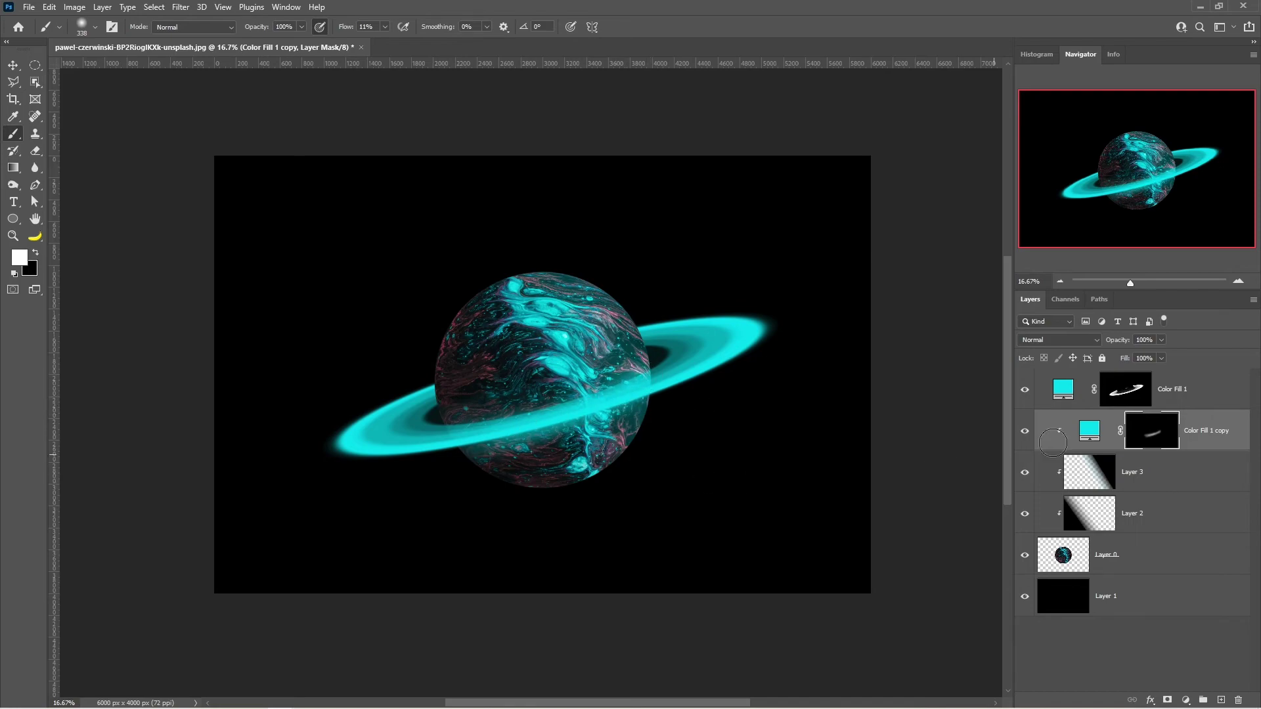
Toggle the glow layer off and on to compare, then select Layer 0.
{"action": "left_click", "coordinate": [1025, 432]}
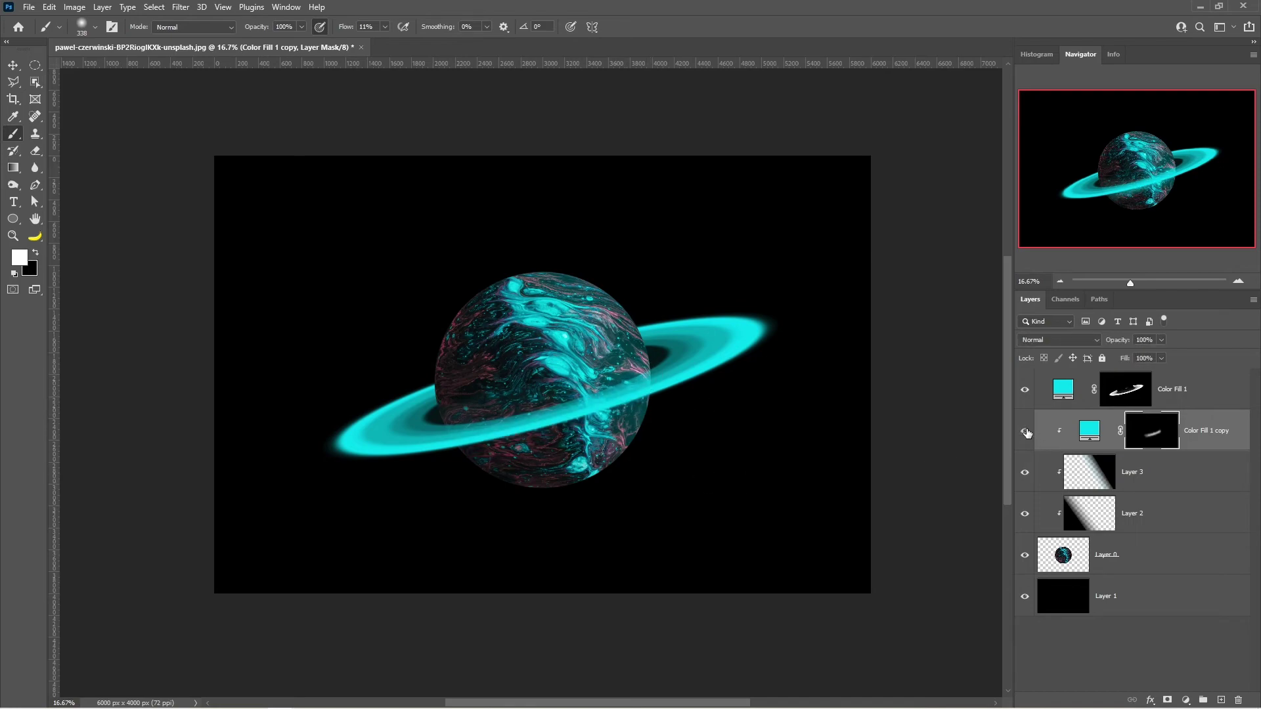
{"action": "left_click", "coordinate": [1026, 432]}
{"action": "left_click", "coordinate": [1152, 557]}
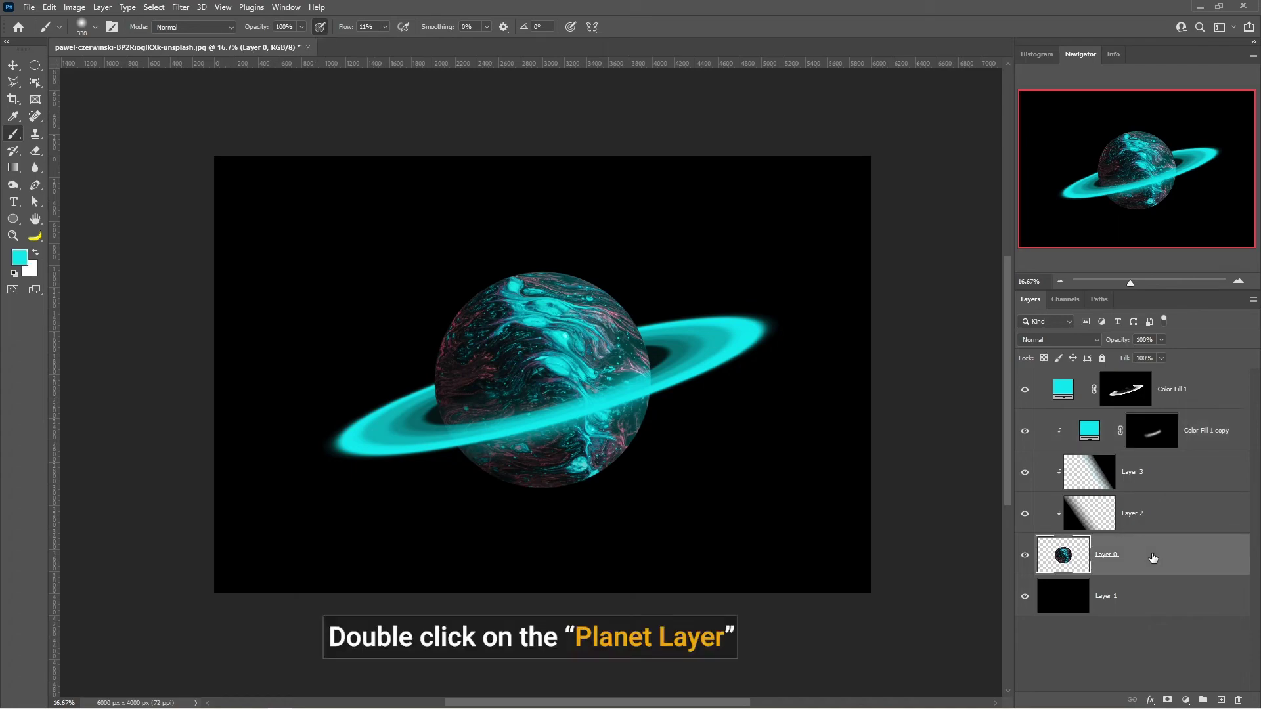
Give Layer 0 a Linear Dodge (Add) Outer Glow in cyan sampled from the planet, 10% opacity, 250 px.
{"action": "double_click", "coordinate": [1153, 558]}
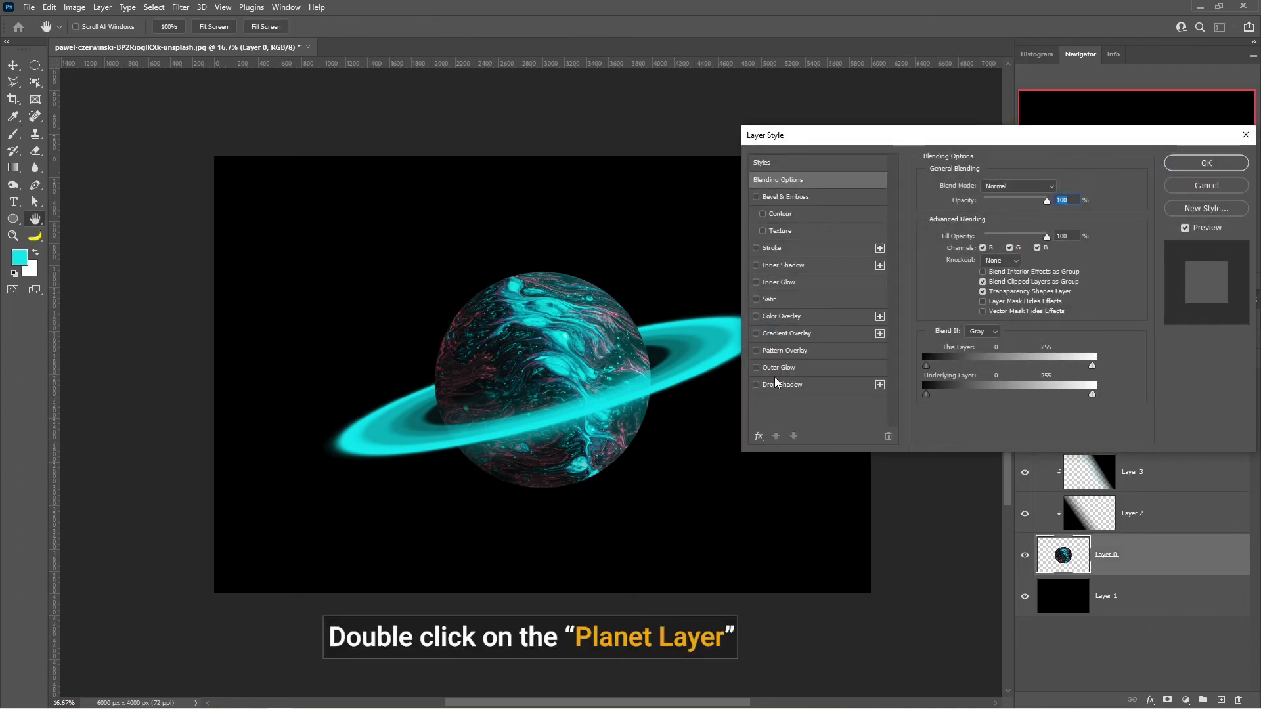
{"action": "left_click", "coordinate": [755, 367]}
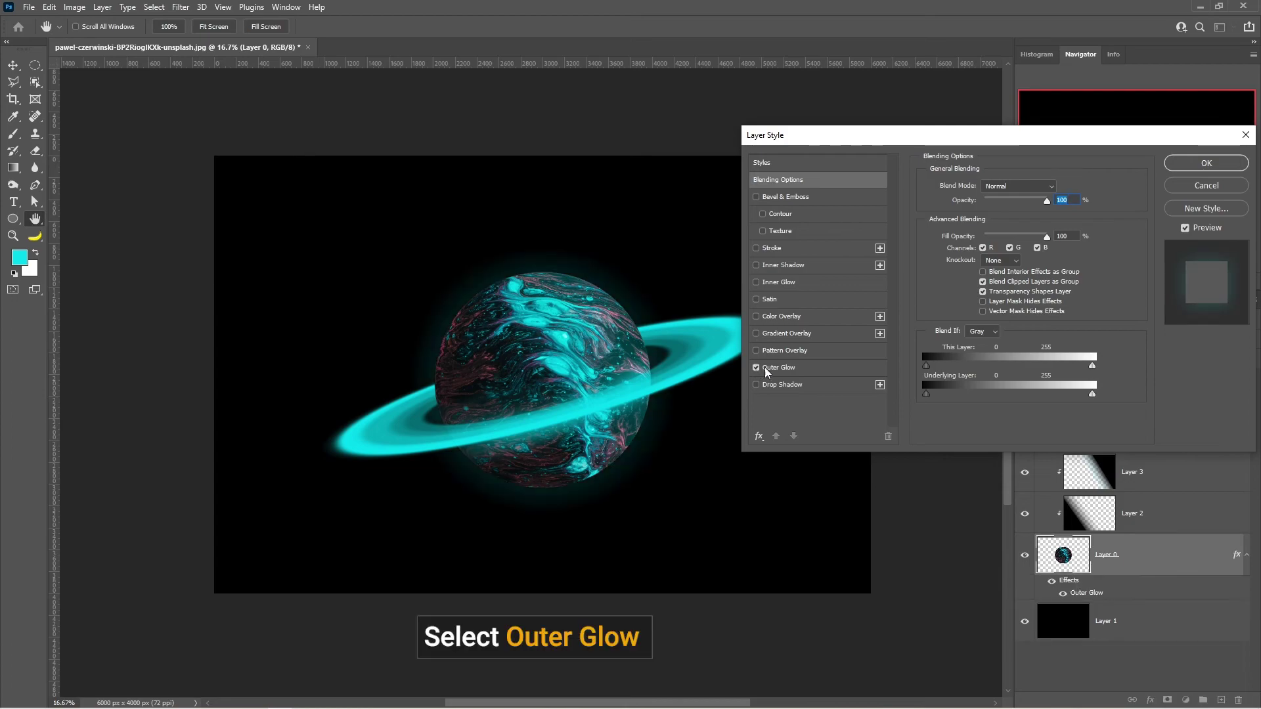
{"action": "left_click", "coordinate": [819, 368]}
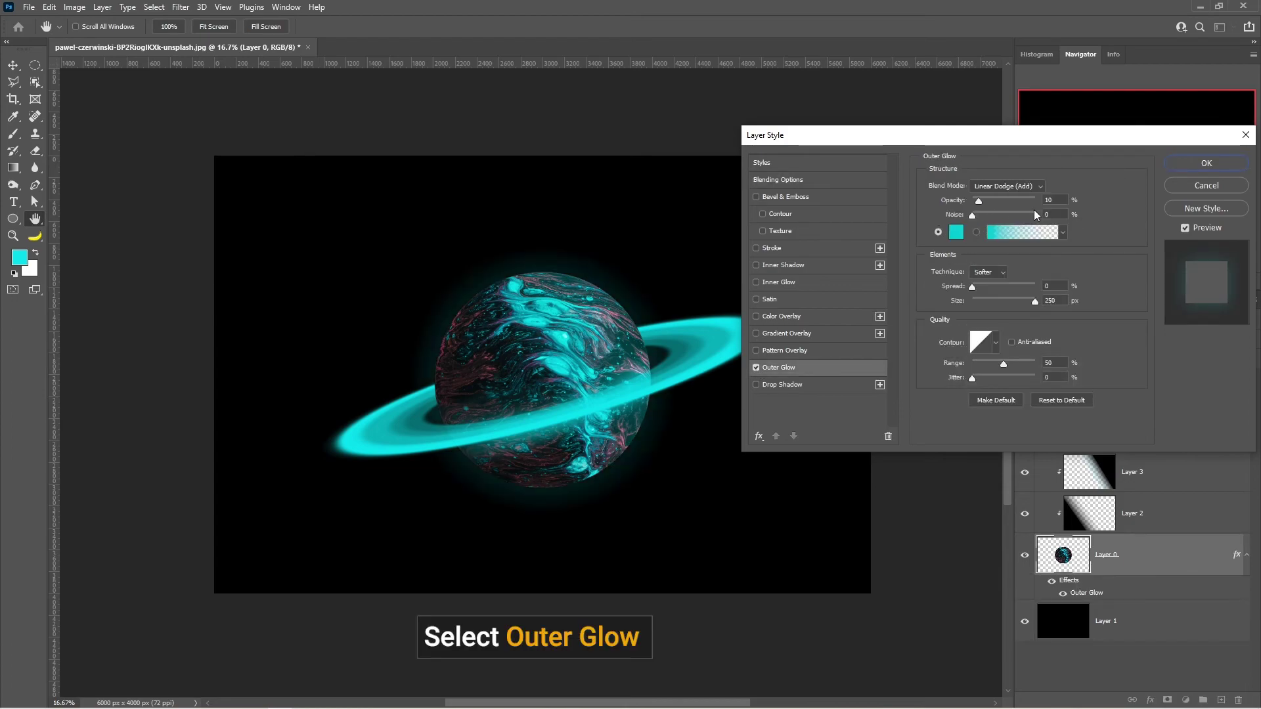
{"action": "left_click", "coordinate": [1022, 187]}
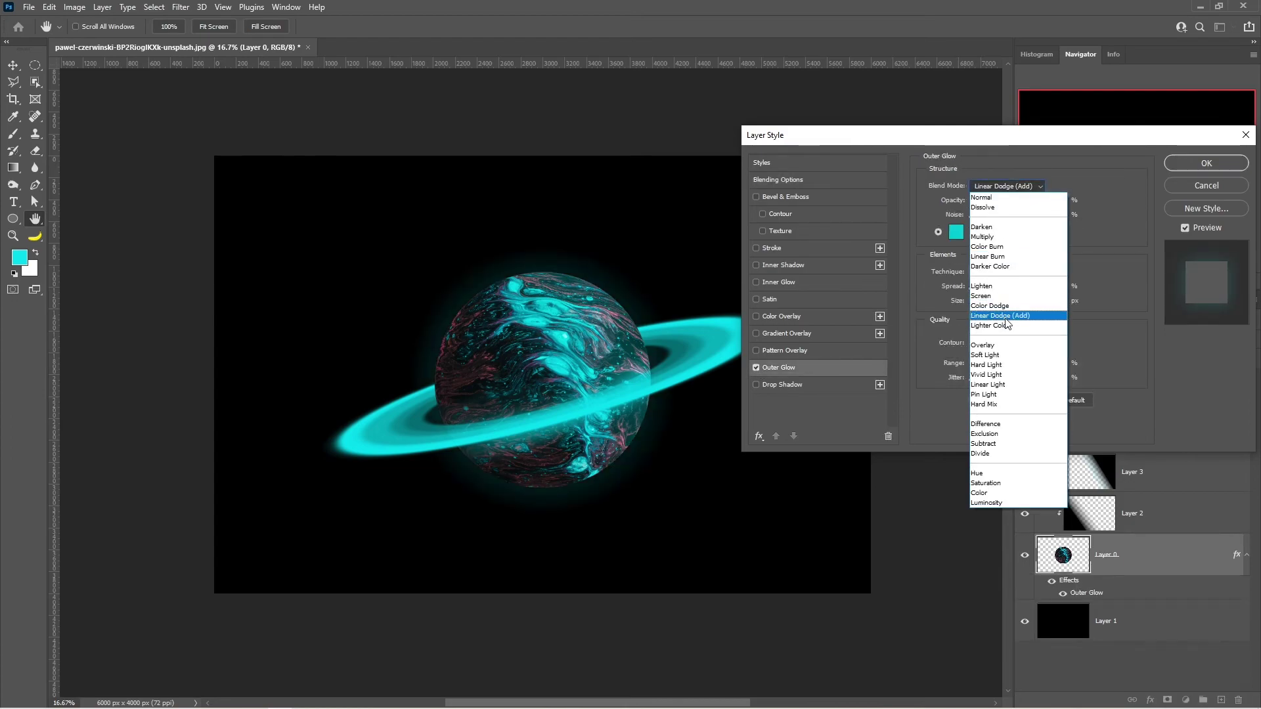
{"action": "left_click", "coordinate": [1004, 317]}
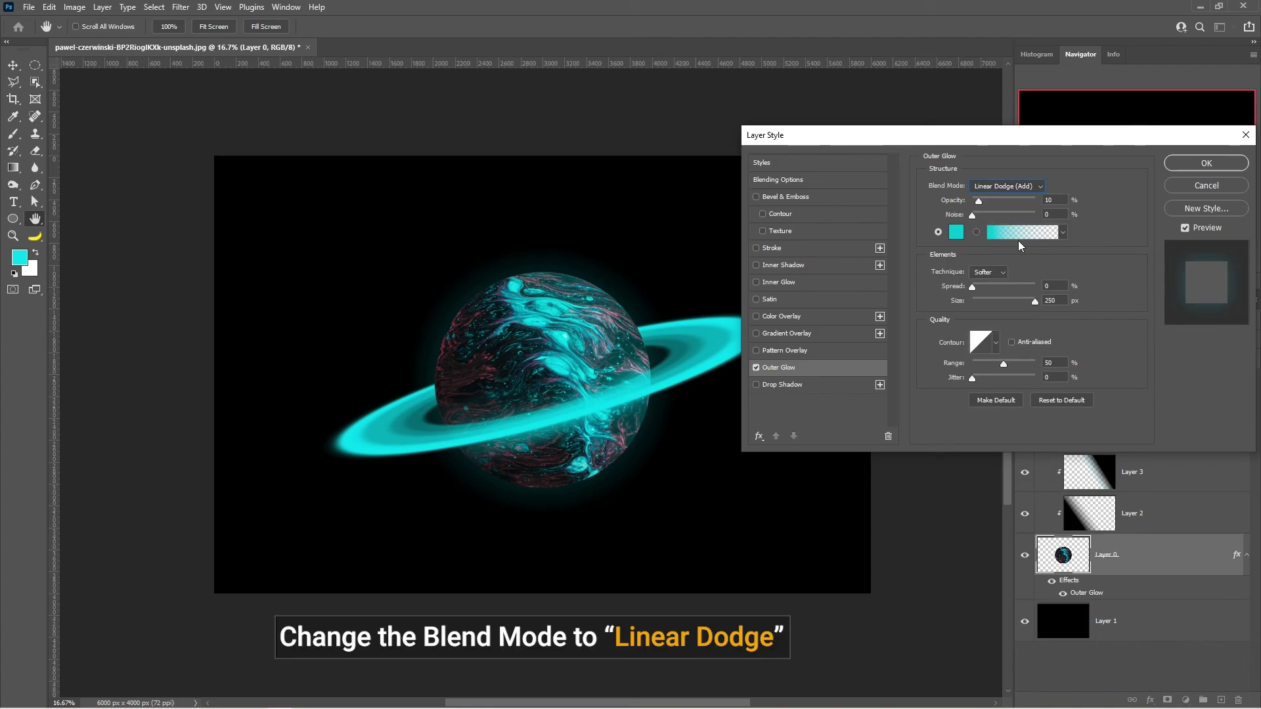
{"action": "left_click", "coordinate": [957, 232]}
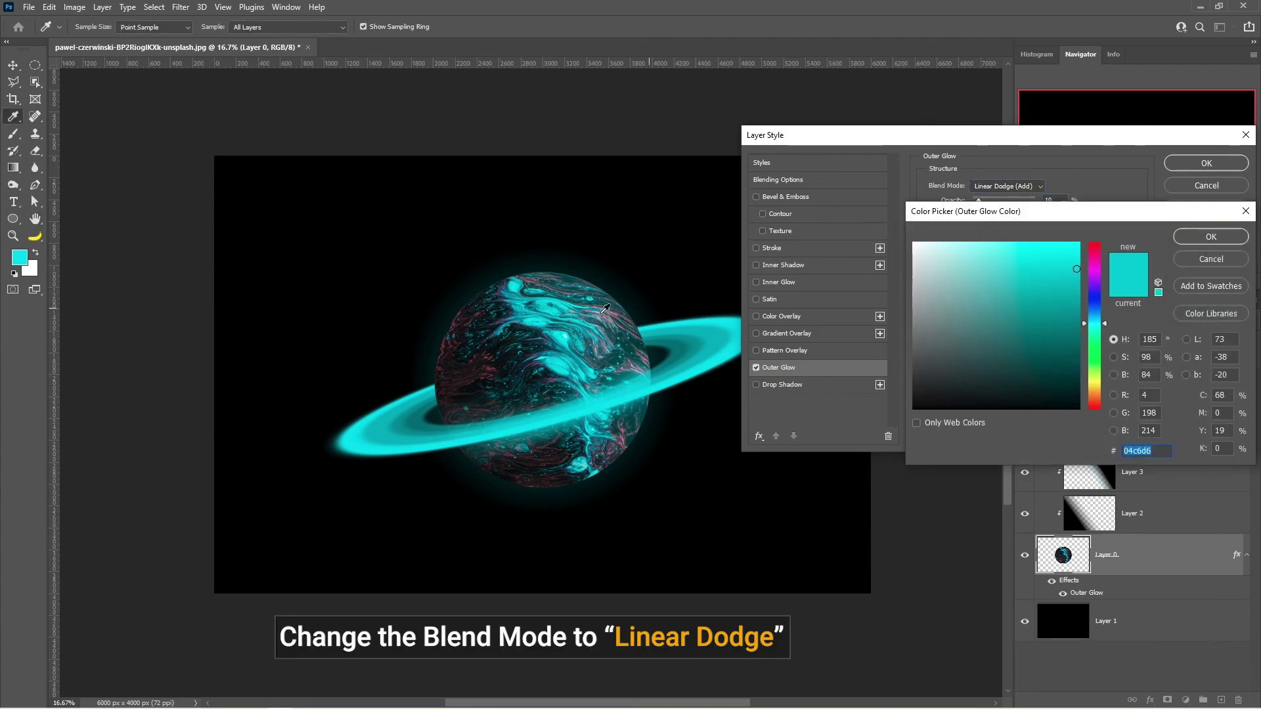
{"action": "left_click", "coordinate": [552, 304]}
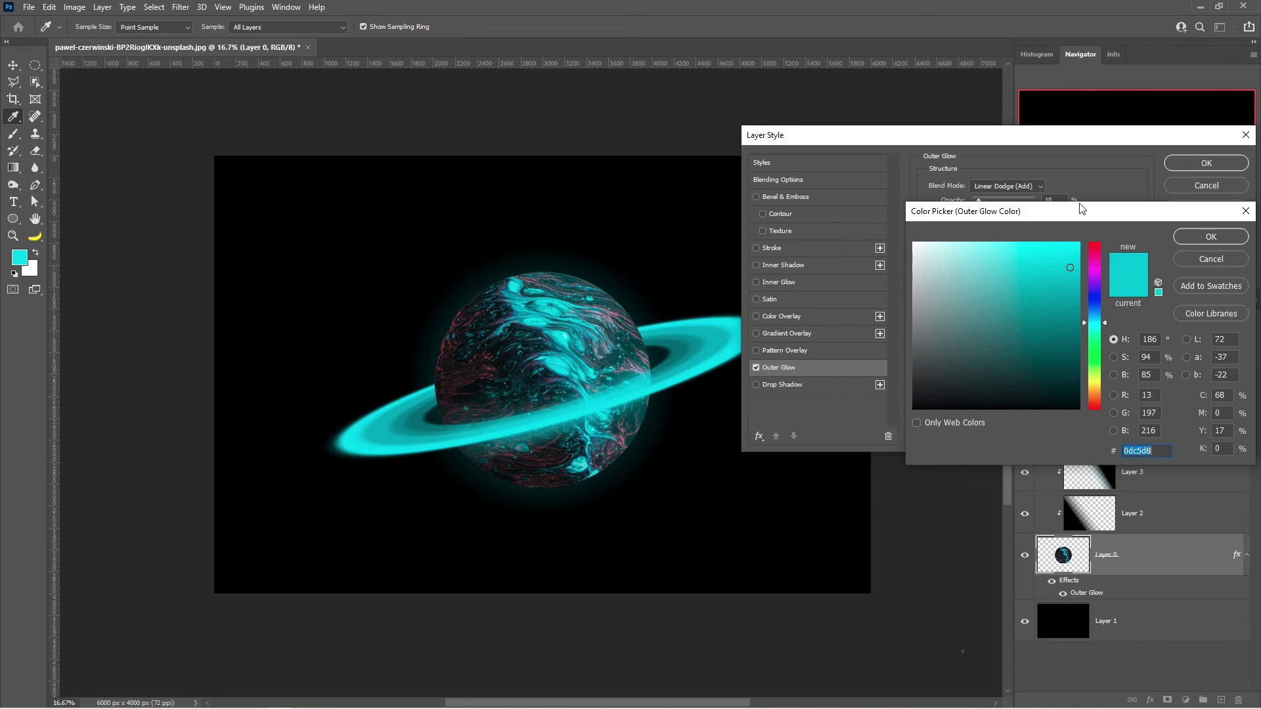
{"action": "left_click", "coordinate": [1192, 234]}
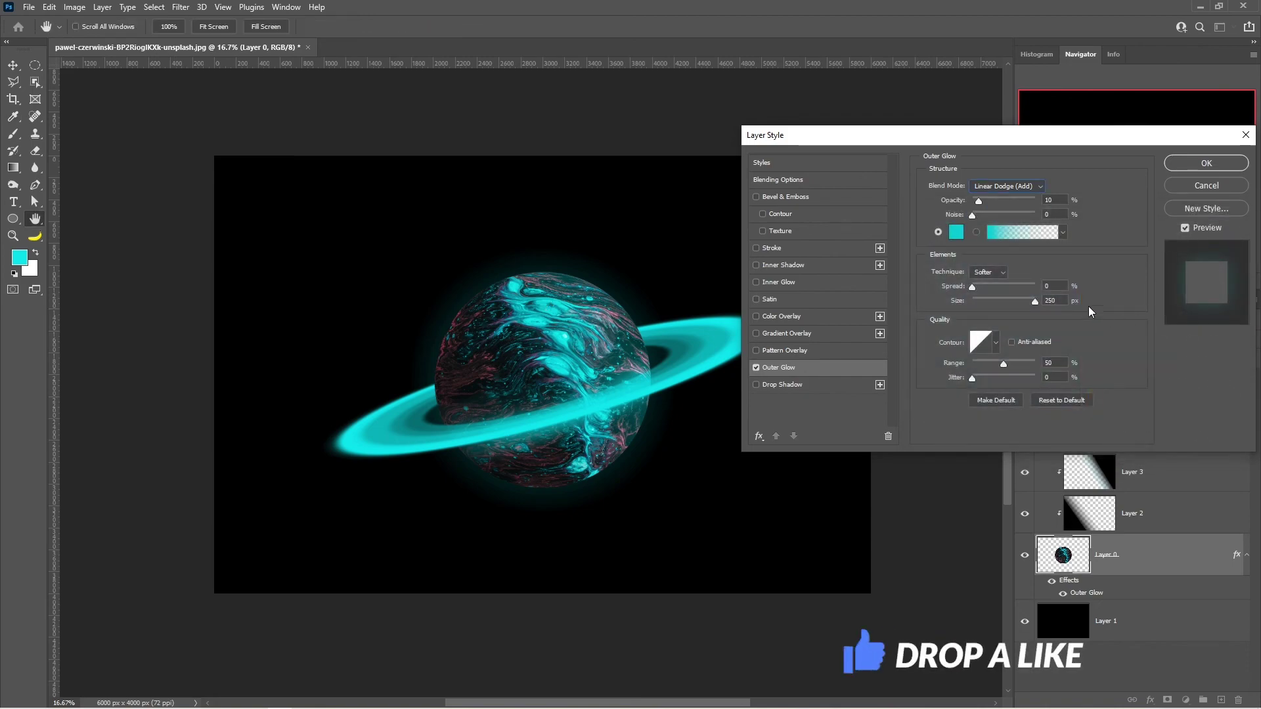
{"action": "left_click", "coordinate": [1190, 164]}
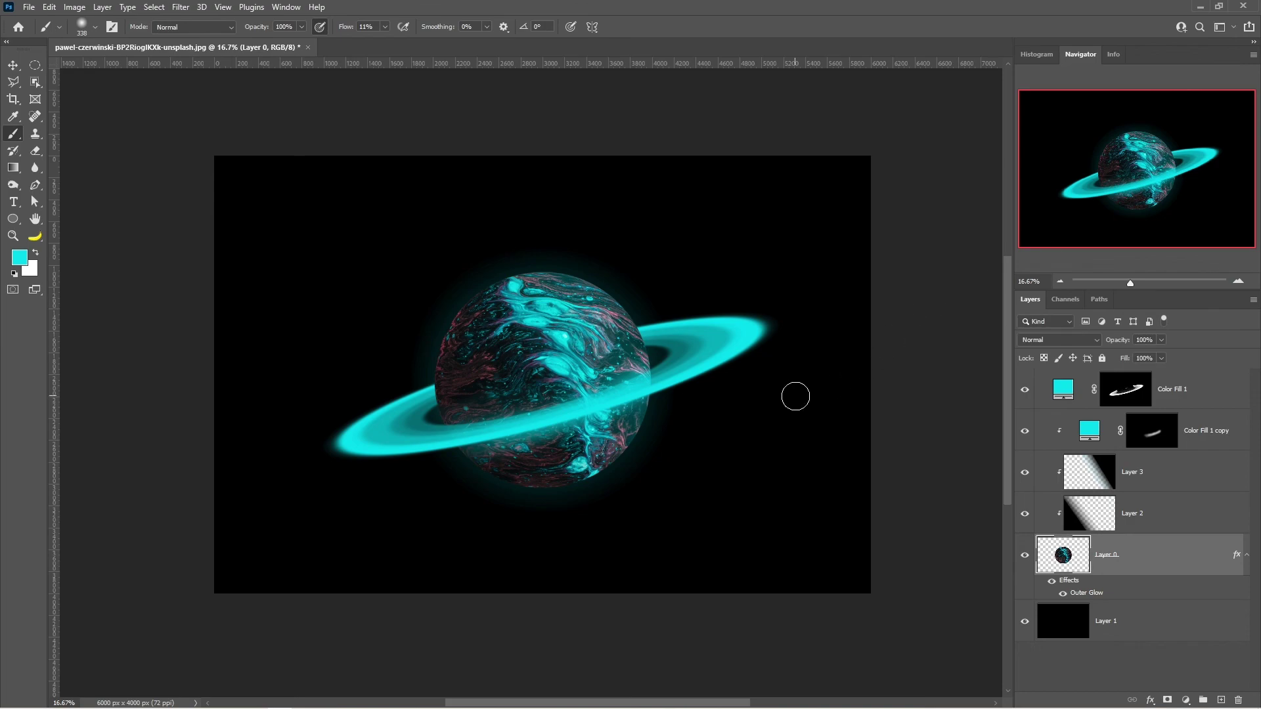
Switch to the Move tool with V.
{"action": "key", "text": "v"}
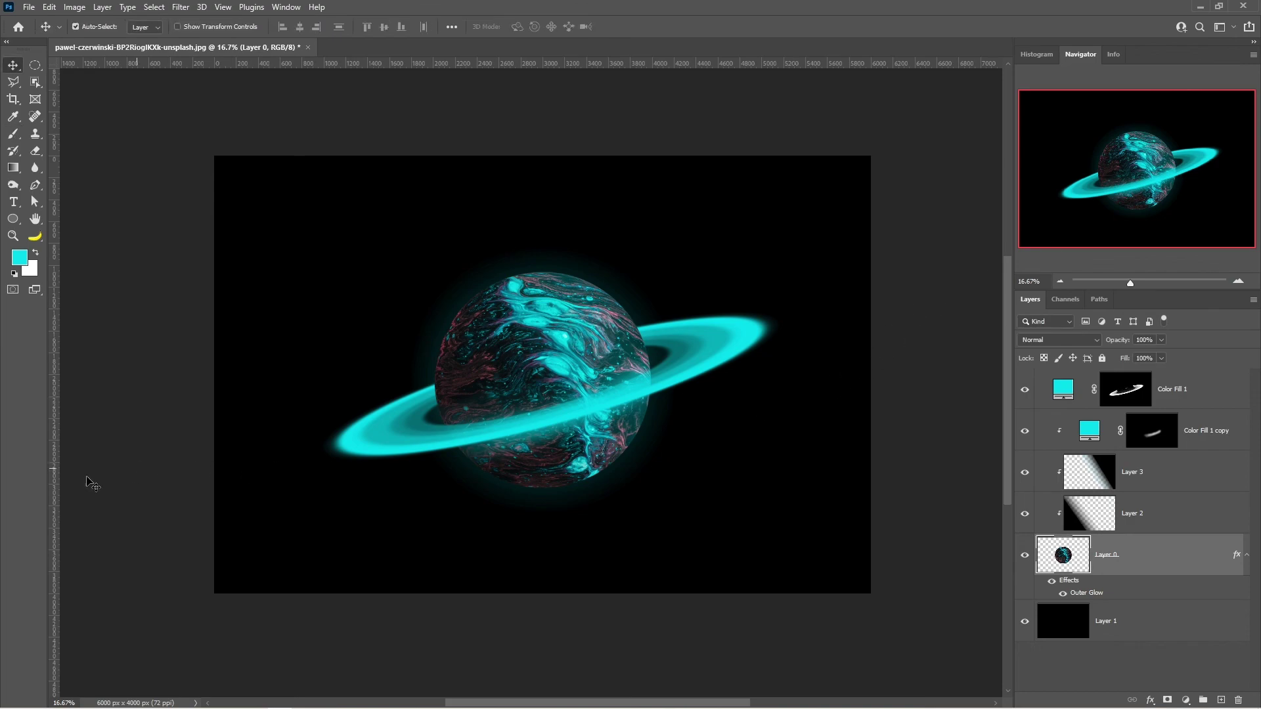